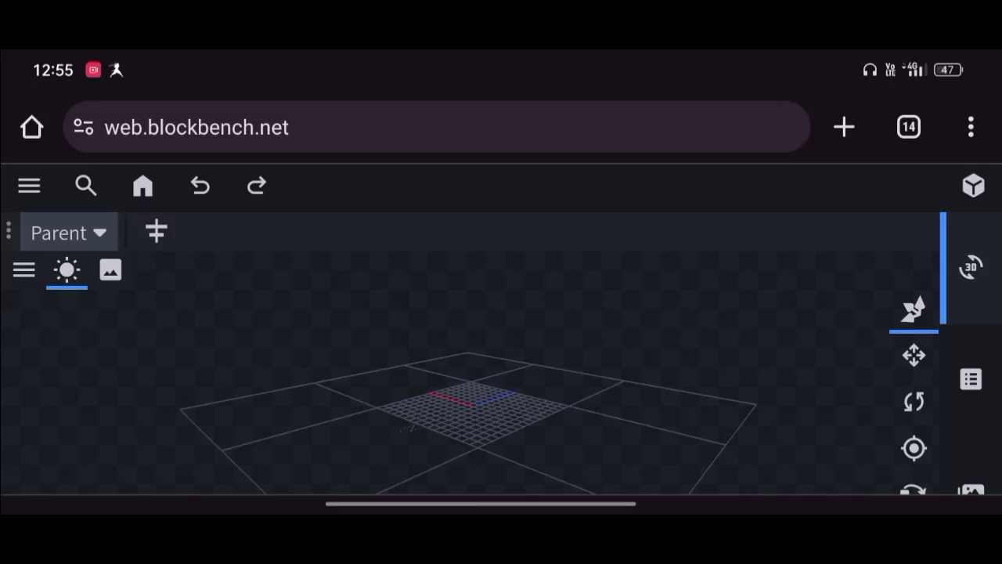
Step: Leave the browser for the home screen and launch Pixel Studio from the app drawer
{"action": "left_click_drag", "start_coordinate": [814, 307], "coordinate": [756, 391]}
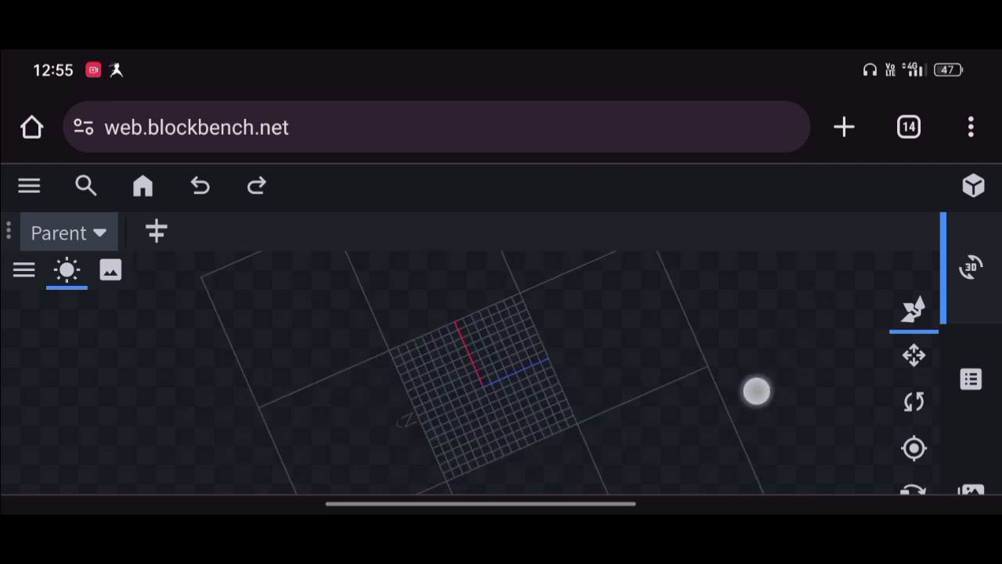
{"action": "mouse_move", "coordinate": [777, 285]}
{"action": "left_mouse_down"}
{"action": "mouse_move", "coordinate": [892, 346]}
{"action": "mouse_move", "coordinate": [815, 347]}
{"action": "left_mouse_up"}
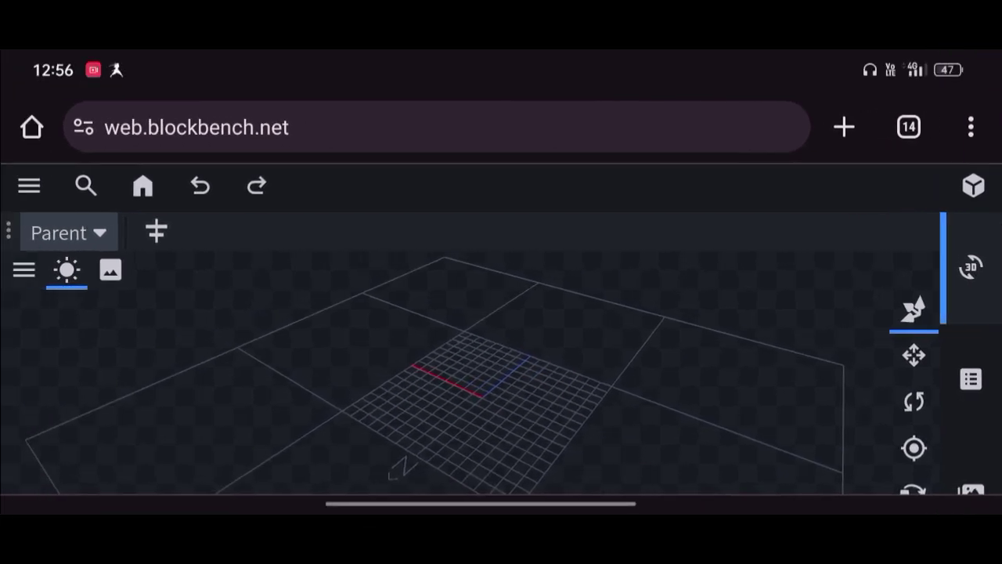
{"action": "left_click_drag", "start_coordinate": [559, 501], "coordinate": [559, 329]}
{"action": "left_click_drag", "start_coordinate": [591, 177], "coordinate": [313, 176]}
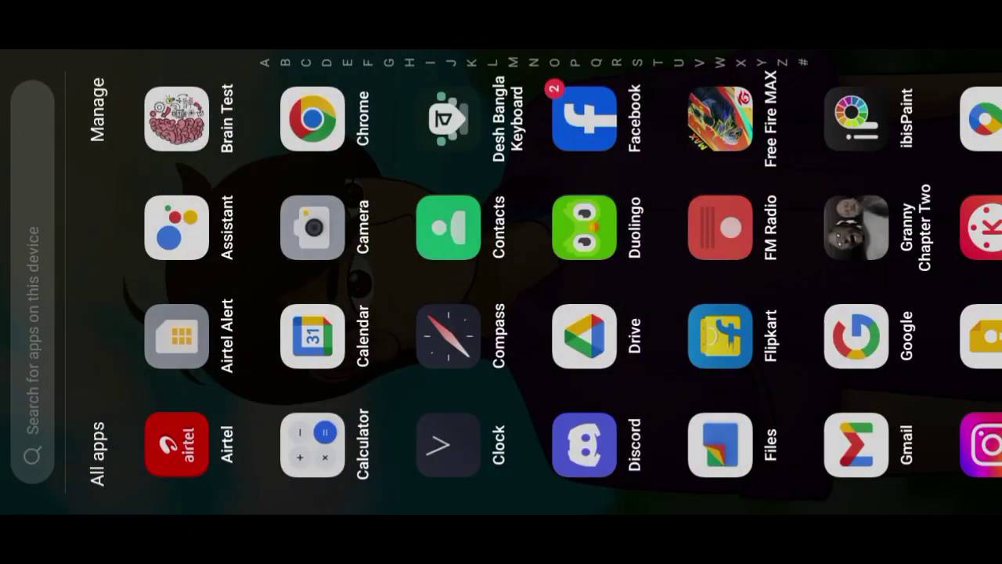
{"action": "left_click_drag", "start_coordinate": [705, 282], "coordinate": [235, 282]}
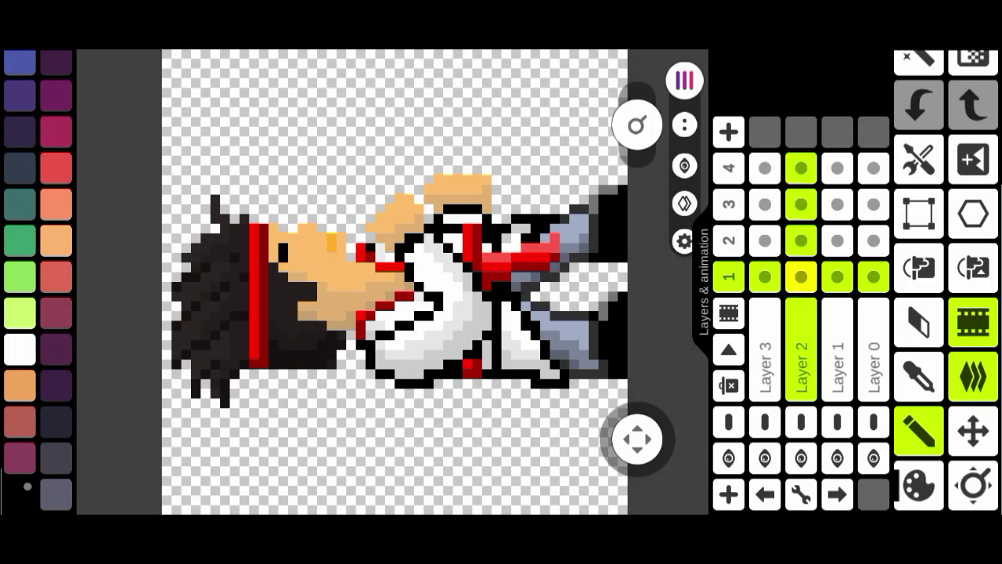
Step: Create a 32×32 transparent canvas from the menu using the Advanced Template
{"action": "left_click", "coordinate": [685, 80]}
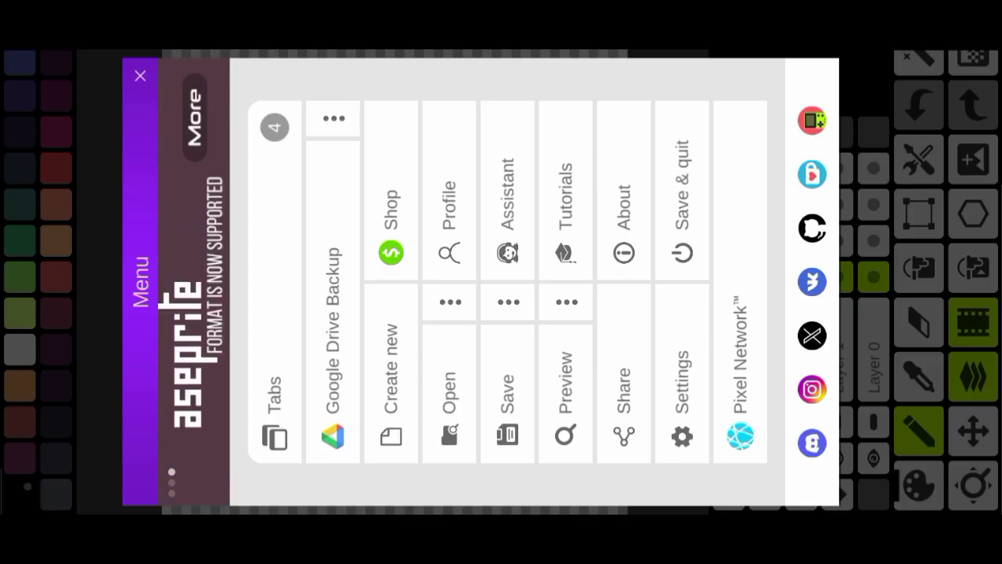
{"action": "left_click", "coordinate": [738, 430]}
{"action": "left_click", "coordinate": [203, 75]}
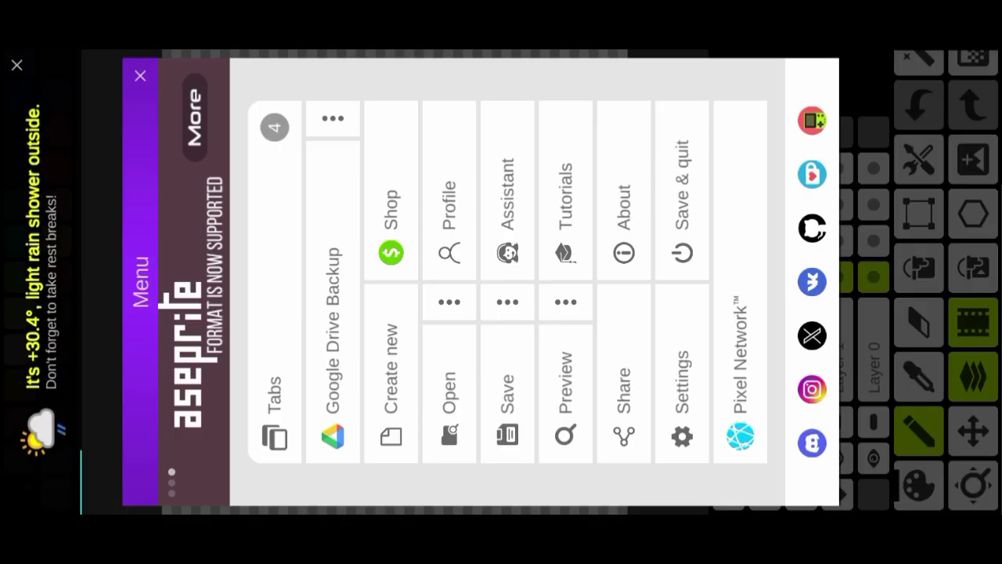
{"action": "left_click", "coordinate": [140, 75]}
{"action": "left_click", "coordinate": [684, 81]}
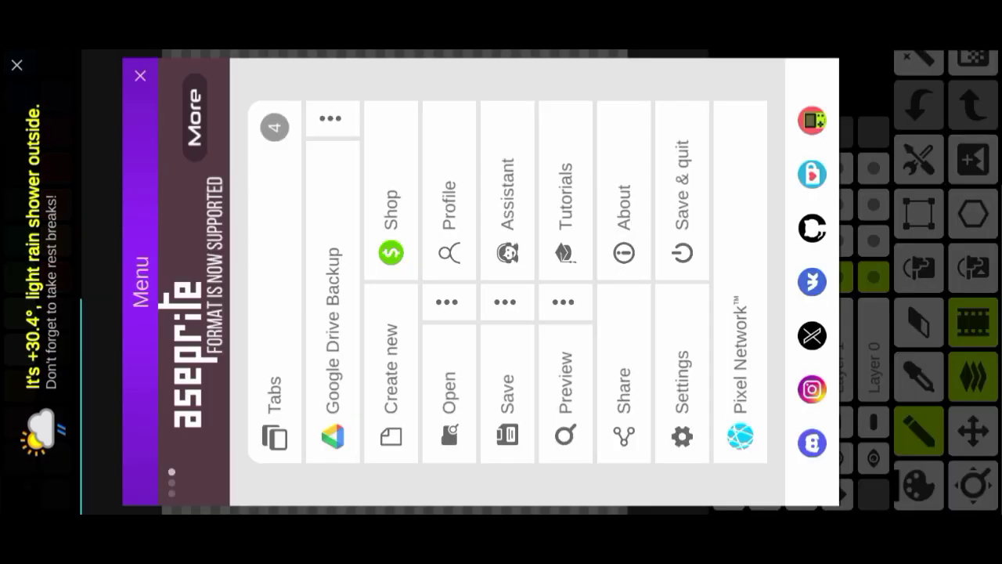
{"action": "left_click", "coordinate": [392, 360]}
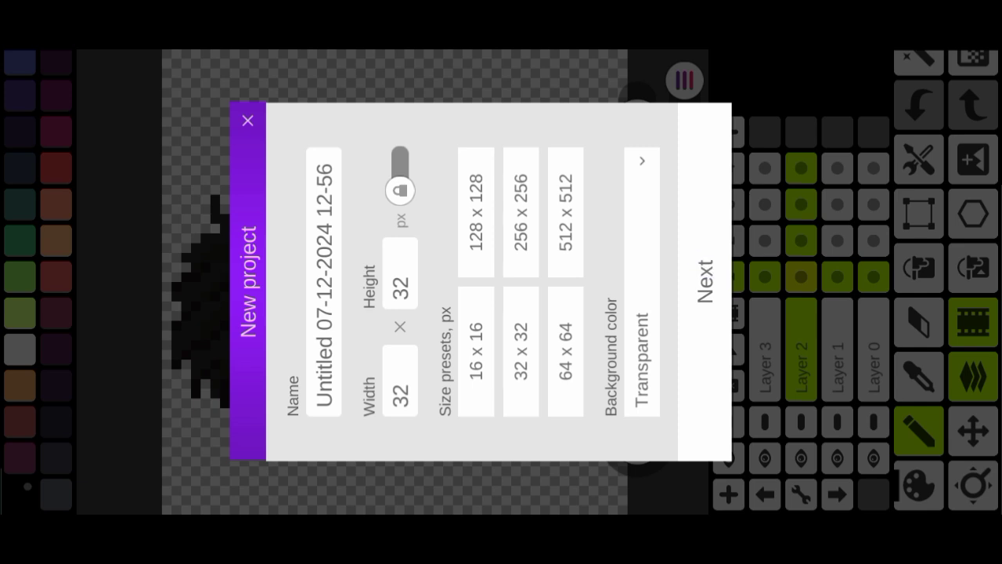
{"action": "left_click", "coordinate": [705, 281]}
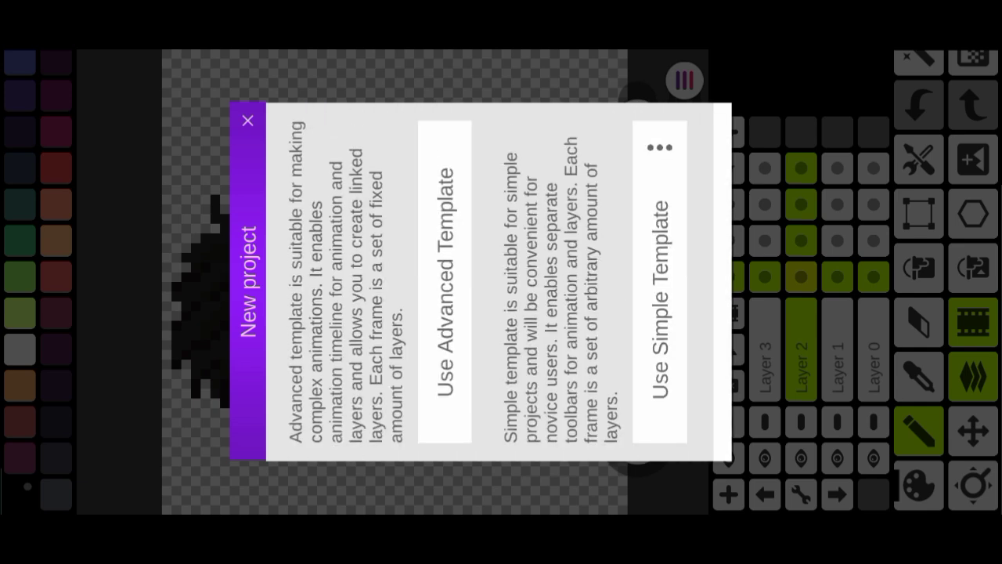
{"action": "left_click", "coordinate": [454, 200]}
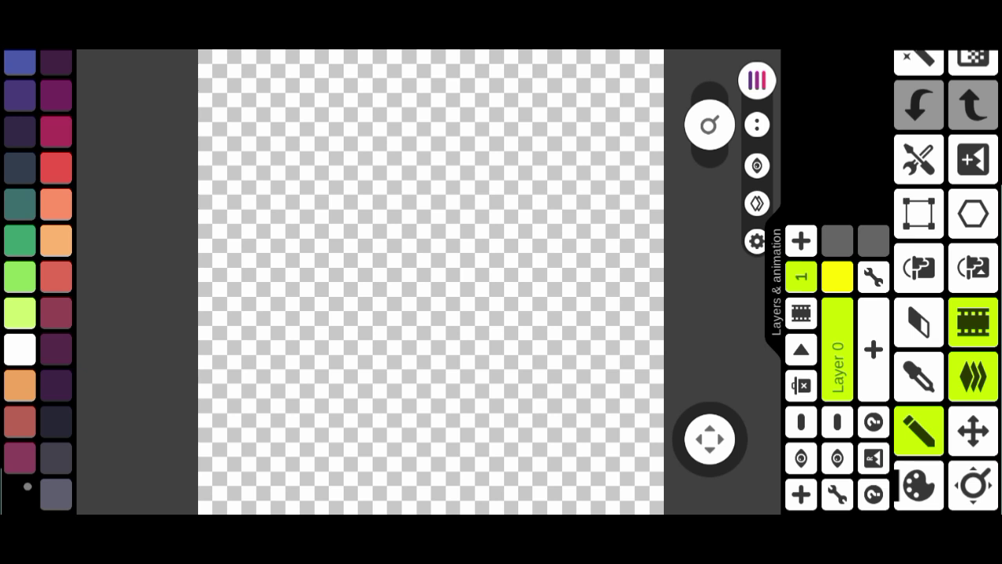
Step: Choose a dark olive-brown drawing colour in the colour picker
{"action": "left_click", "coordinate": [919, 486]}
{"action": "left_click_drag", "start_coordinate": [369, 224], "coordinate": [411, 171]}
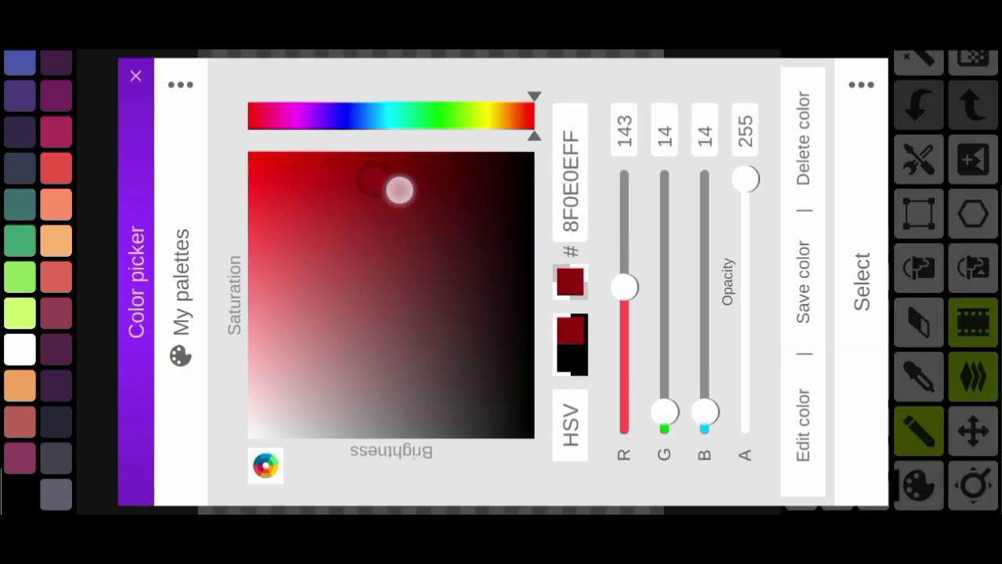
{"action": "mouse_move", "coordinate": [480, 95]}
{"action": "left_mouse_down"}
{"action": "mouse_move", "coordinate": [503, 98]}
{"action": "mouse_move", "coordinate": [495, 95]}
{"action": "left_mouse_up"}
{"action": "left_click_drag", "start_coordinate": [411, 170], "coordinate": [454, 172]}
{"action": "left_click", "coordinate": [861, 235]}
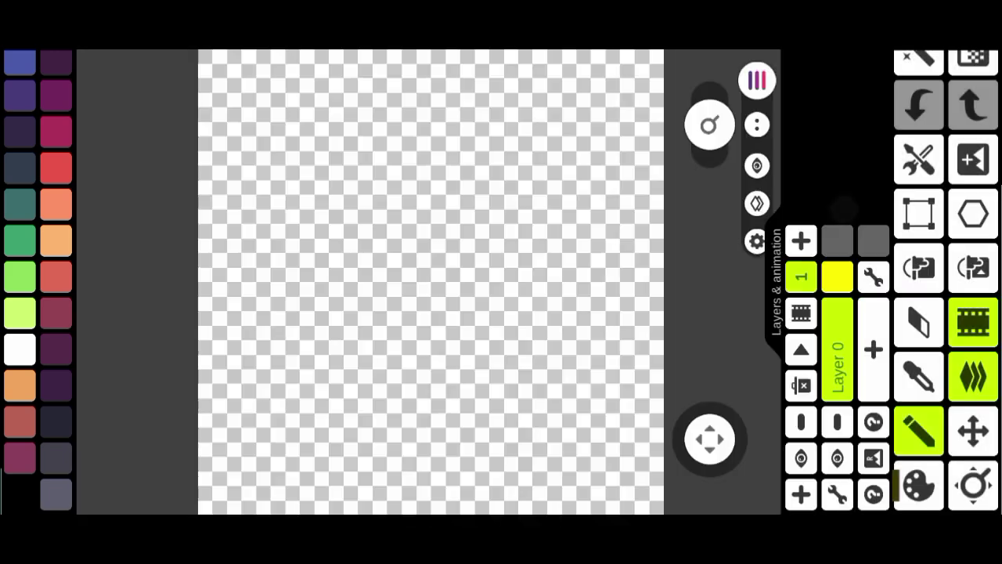
Step: Draw the thick diagonal scythe handle in dark olive, erasing stray pixels
{"action": "left_click_drag", "start_coordinate": [342, 239], "coordinate": [600, 320]}
{"action": "left_click", "coordinate": [919, 104]}
{"action": "left_click_drag", "start_coordinate": [459, 340], "coordinate": [632, 481]}
{"action": "left_click_drag", "start_coordinate": [380, 129], "coordinate": [642, 485]}
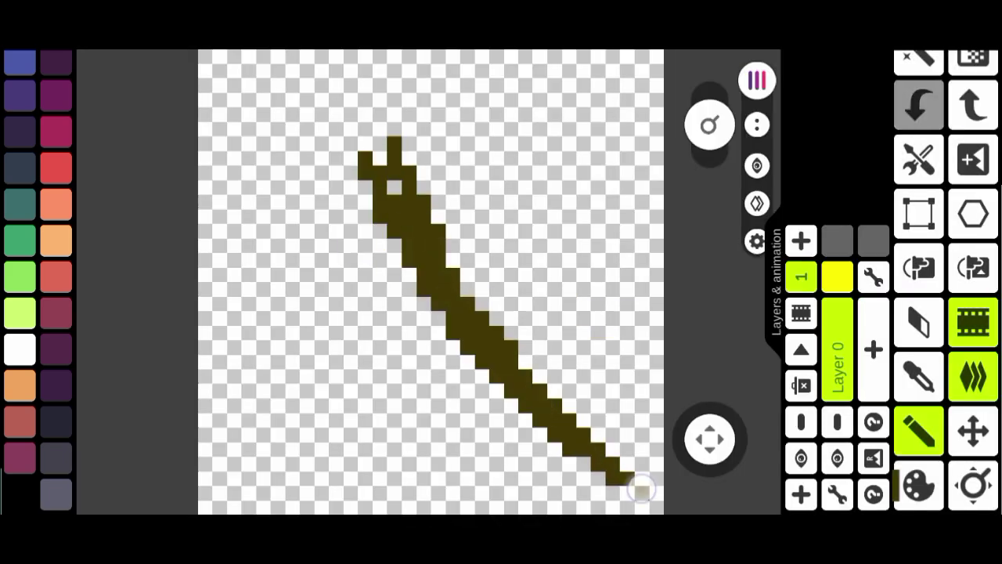
{"action": "left_click", "coordinate": [918, 321]}
{"action": "left_click_drag", "start_coordinate": [368, 157], "coordinate": [474, 354]}
{"action": "left_click", "coordinate": [918, 430]}
{"action": "mouse_move", "coordinate": [385, 134]}
{"action": "left_mouse_down"}
{"action": "mouse_move", "coordinate": [626, 465]}
{"action": "mouse_move", "coordinate": [611, 494]}
{"action": "left_mouse_up"}
{"action": "left_click", "coordinate": [918, 485]}
{"action": "left_click", "coordinate": [861, 280]}
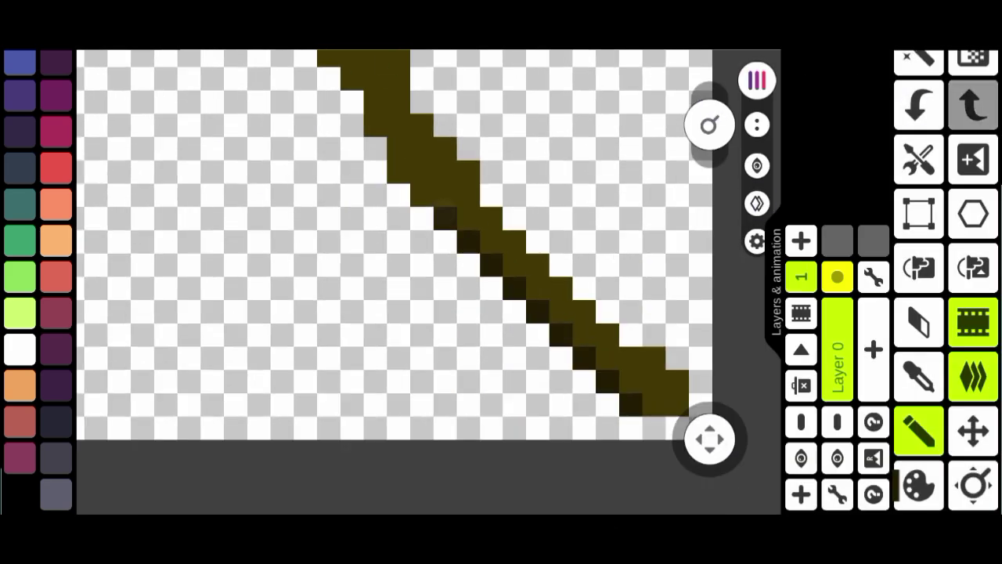
{"action": "scroll", "coordinate": [433, 268], "scroll_direction": "up", "scroll_amount": 3}
{"action": "scroll", "coordinate": [433, 269], "scroll_direction": "down", "scroll_amount": 2}
Step: Line the handle's edges and lower end with a lighter olive shade
{"action": "left_click", "coordinate": [919, 486]}
{"action": "left_click", "coordinate": [459, 175]}
{"action": "left_click", "coordinate": [859, 280]}
{"action": "left_click_drag", "start_coordinate": [368, 94], "coordinate": [392, 203]}
{"action": "scroll", "coordinate": [423, 265], "scroll_direction": "up", "scroll_amount": 2}
{"action": "scroll", "coordinate": [423, 264], "scroll_direction": "down", "scroll_amount": 2}
{"action": "left_click_drag", "start_coordinate": [470, 298], "coordinate": [548, 376]}
{"action": "scroll", "coordinate": [513, 212], "scroll_direction": "up", "scroll_amount": 2}
{"action": "left_click_drag", "start_coordinate": [494, 337], "coordinate": [580, 399]}
Step: Erase stray handle pixels and add dark shading along its left edge
{"action": "left_click", "coordinate": [919, 323]}
{"action": "scroll", "coordinate": [433, 268], "scroll_direction": "down", "scroll_amount": 2}
{"action": "mouse_move", "coordinate": [420, 152]}
{"action": "left_mouse_down"}
{"action": "mouse_move", "coordinate": [540, 392]}
{"action": "mouse_move", "coordinate": [433, 227]}
{"action": "left_mouse_up"}
{"action": "left_click", "coordinate": [918, 431]}
{"action": "left_click", "coordinate": [918, 376]}
{"action": "left_click", "coordinate": [919, 430]}
{"action": "left_click_drag", "start_coordinate": [455, 188], "coordinate": [486, 279]}
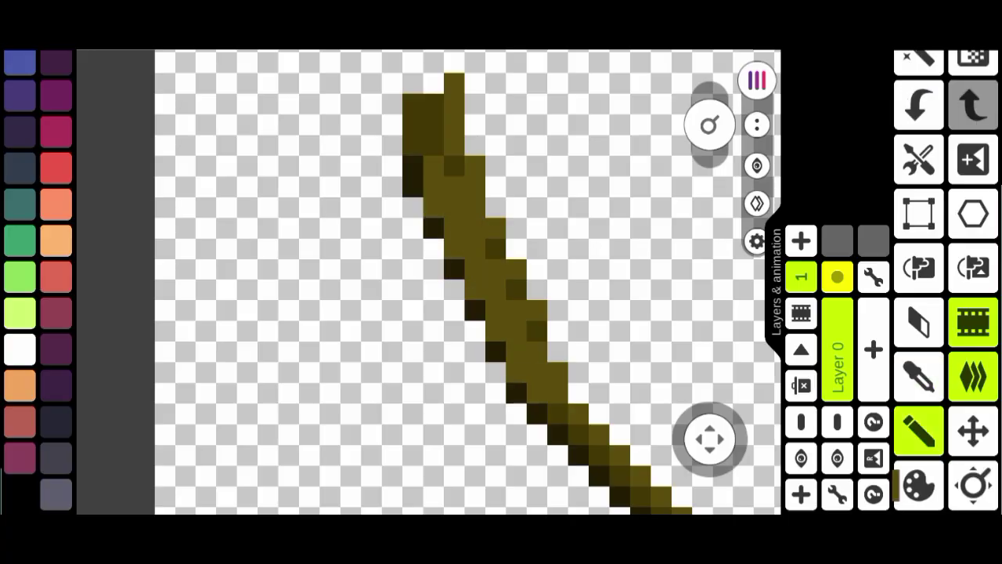
{"action": "left_click", "coordinate": [447, 123]}
{"action": "mouse_move", "coordinate": [517, 361]}
{"action": "left_mouse_down"}
{"action": "mouse_move", "coordinate": [434, 180]}
{"action": "mouse_move", "coordinate": [493, 269]}
{"action": "left_mouse_up"}
{"action": "scroll", "coordinate": [431, 282], "scroll_direction": "down", "scroll_amount": 2}
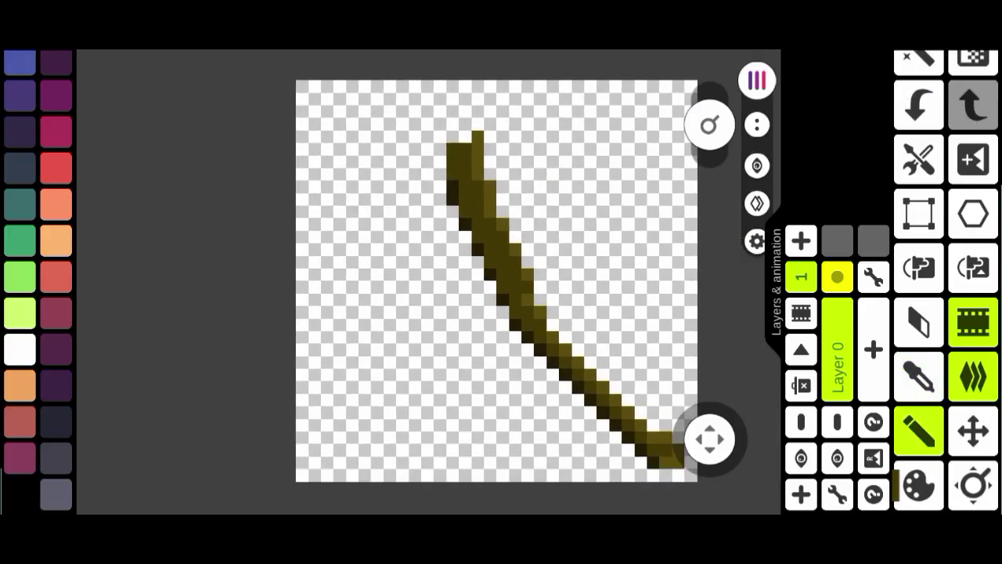
Step: Draw and fill the curved near-black blade above the handle
{"action": "left_click", "coordinate": [919, 486]}
{"action": "left_click", "coordinate": [861, 282]}
{"action": "left_click", "coordinate": [874, 348]}
{"action": "left_click_drag", "start_coordinate": [344, 423], "coordinate": [462, 149]}
{"action": "mouse_move", "coordinate": [344, 329]}
{"action": "left_mouse_down"}
{"action": "mouse_move", "coordinate": [459, 144]}
{"action": "mouse_move", "coordinate": [549, 136]}
{"action": "mouse_move", "coordinate": [368, 250]}
{"action": "left_mouse_up"}
Step: Thicken the blade's top and left edges, extend its tip, and erase stray pixels
{"action": "left_click_drag", "start_coordinate": [470, 94], "coordinate": [337, 345]}
{"action": "left_click_drag", "start_coordinate": [321, 274], "coordinate": [405, 159]}
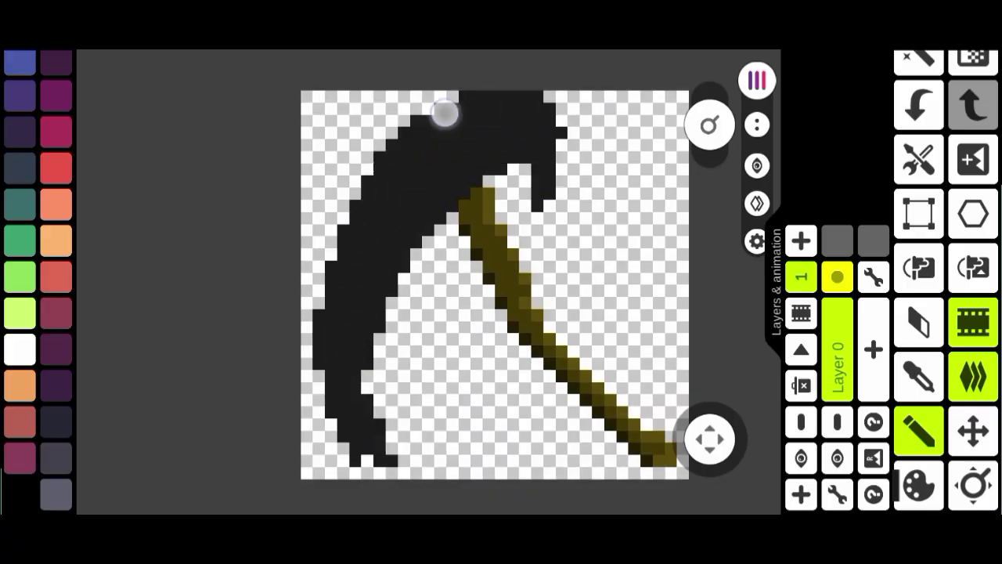
{"action": "left_click_drag", "start_coordinate": [564, 141], "coordinate": [561, 207]}
{"action": "left_click", "coordinate": [918, 321]}
{"action": "scroll", "coordinate": [501, 281], "scroll_direction": "up", "scroll_amount": 3}
{"action": "left_click_drag", "start_coordinate": [587, 368], "coordinate": [588, 297]}
{"action": "left_click_drag", "start_coordinate": [564, 164], "coordinate": [517, 149]}
Step: Touch up pixels near the blade top and tip
{"action": "left_click", "coordinate": [919, 431]}
{"action": "left_click", "coordinate": [481, 141]}
{"action": "left_click", "coordinate": [918, 321]}
{"action": "left_click", "coordinate": [565, 224]}
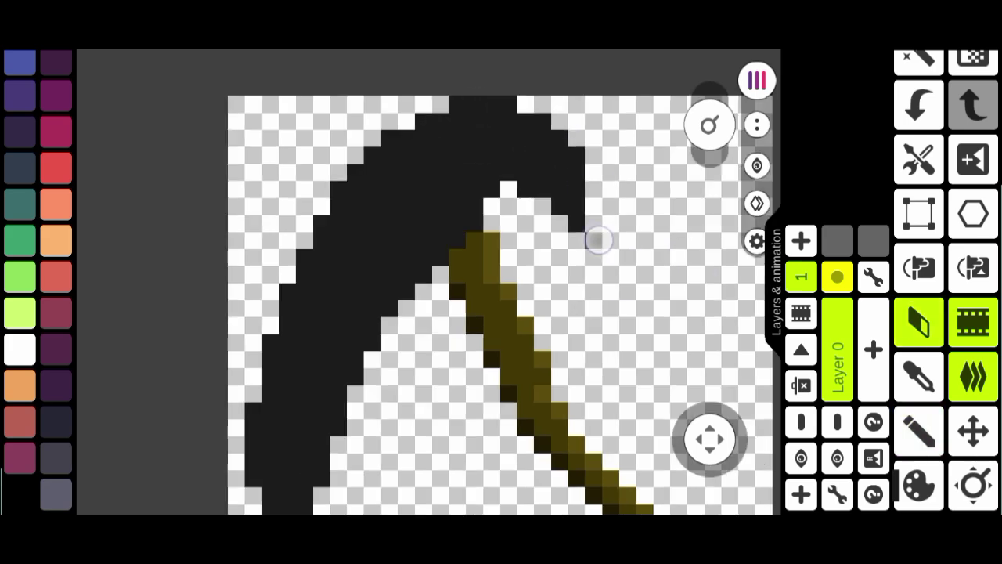
{"action": "mouse_move", "coordinate": [469, 313]}
{"action": "left_mouse_down"}
{"action": "mouse_move", "coordinate": [626, 94]}
{"action": "mouse_move", "coordinate": [438, 423]}
{"action": "left_mouse_up"}
{"action": "scroll", "coordinate": [502, 281], "scroll_direction": "down", "scroll_amount": 2}
Step: Paint a dark purple band inside the black blade
{"action": "left_click", "coordinate": [918, 485]}
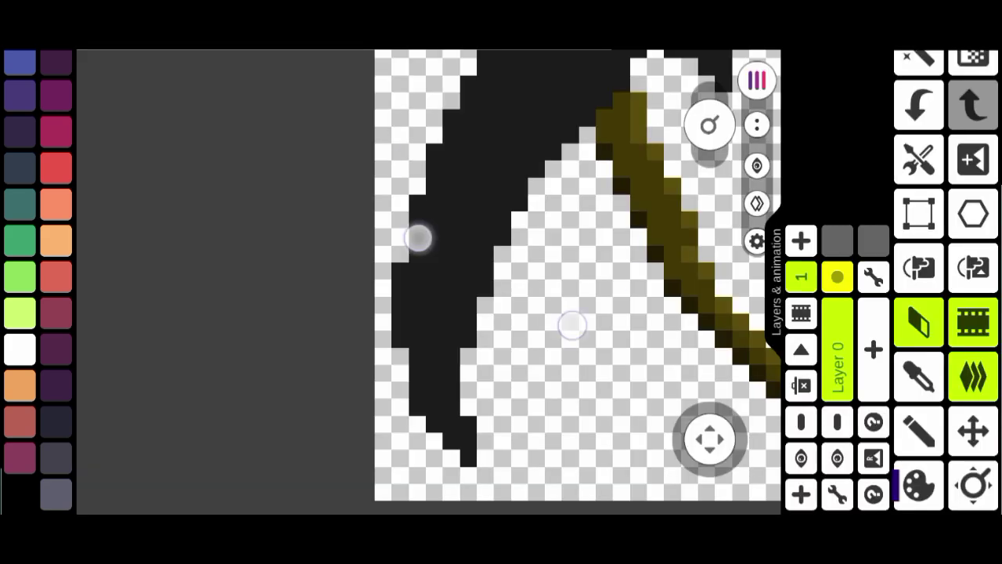
{"action": "left_click", "coordinate": [861, 280]}
{"action": "scroll", "coordinate": [572, 282], "scroll_direction": "down", "scroll_amount": 2}
{"action": "left_click", "coordinate": [918, 431]}
{"action": "scroll", "coordinate": [548, 281], "scroll_direction": "up", "scroll_amount": 2}
{"action": "left_click_drag", "start_coordinate": [407, 344], "coordinate": [485, 193]}
Step: Add a magenta highlight stripe on the purple band near the blade top
{"action": "left_click", "coordinate": [919, 486]}
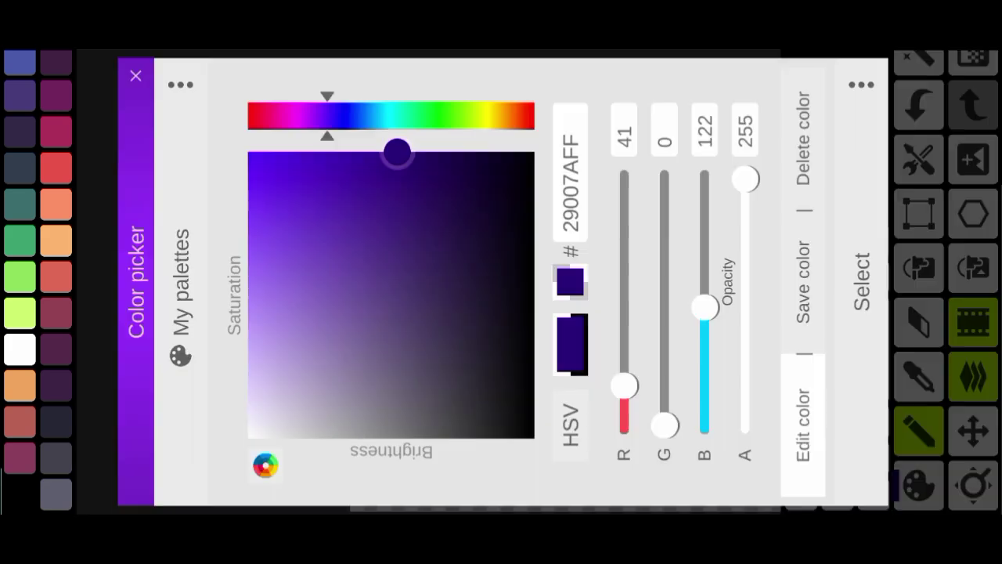
{"action": "left_click_drag", "start_coordinate": [329, 119], "coordinate": [292, 117]}
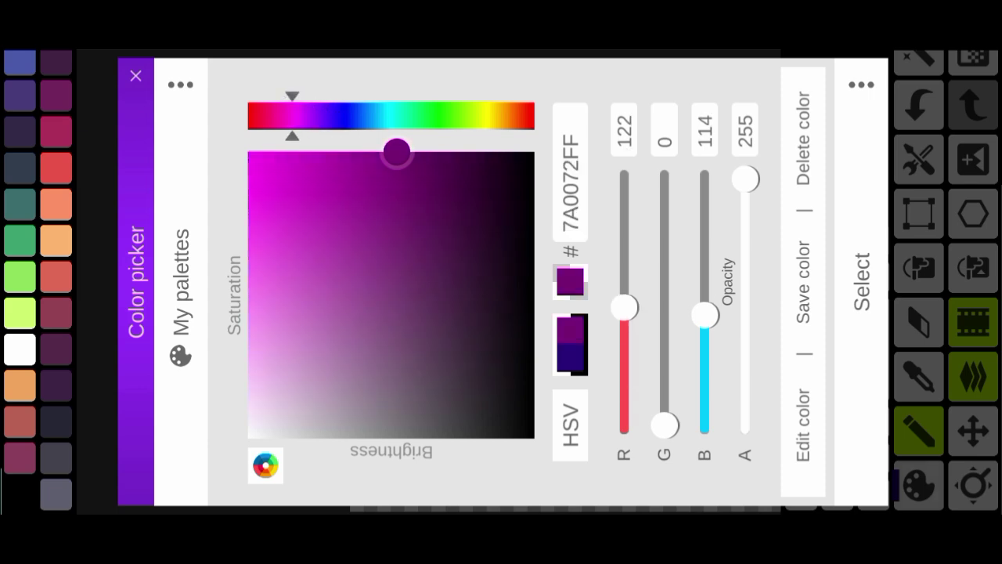
{"action": "left_click", "coordinate": [861, 280]}
{"action": "left_click", "coordinate": [479, 173]}
{"action": "mouse_move", "coordinate": [548, 117]}
{"action": "left_mouse_down"}
{"action": "mouse_move", "coordinate": [478, 175]}
{"action": "mouse_move", "coordinate": [537, 141]}
{"action": "mouse_move", "coordinate": [501, 168]}
{"action": "left_mouse_up"}
{"action": "scroll", "coordinate": [501, 266], "scroll_direction": "down", "scroll_amount": 3}
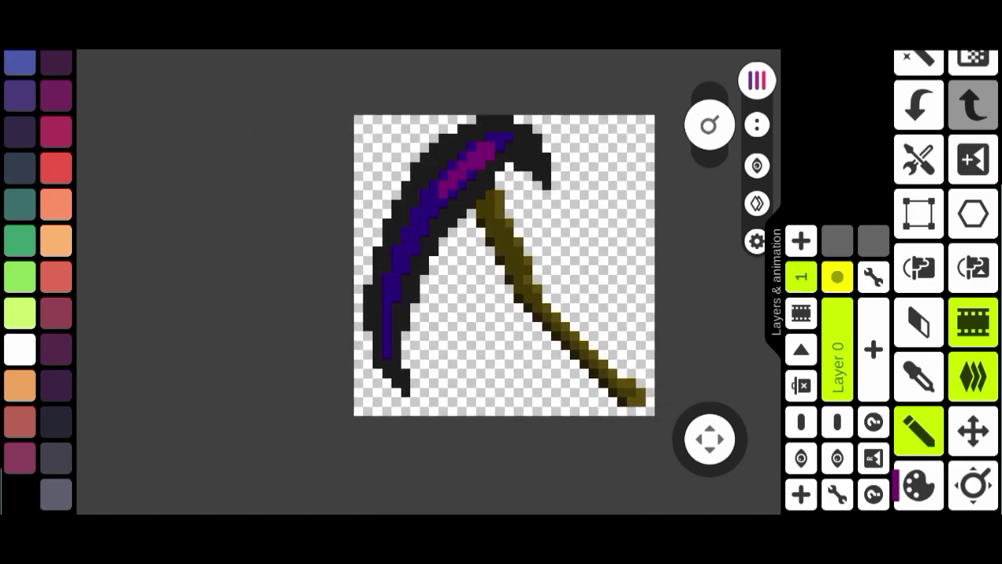
Step: Set up a PNG share of the scythe with the file name 'Minecraft wepon'
{"action": "left_click", "coordinate": [757, 80]}
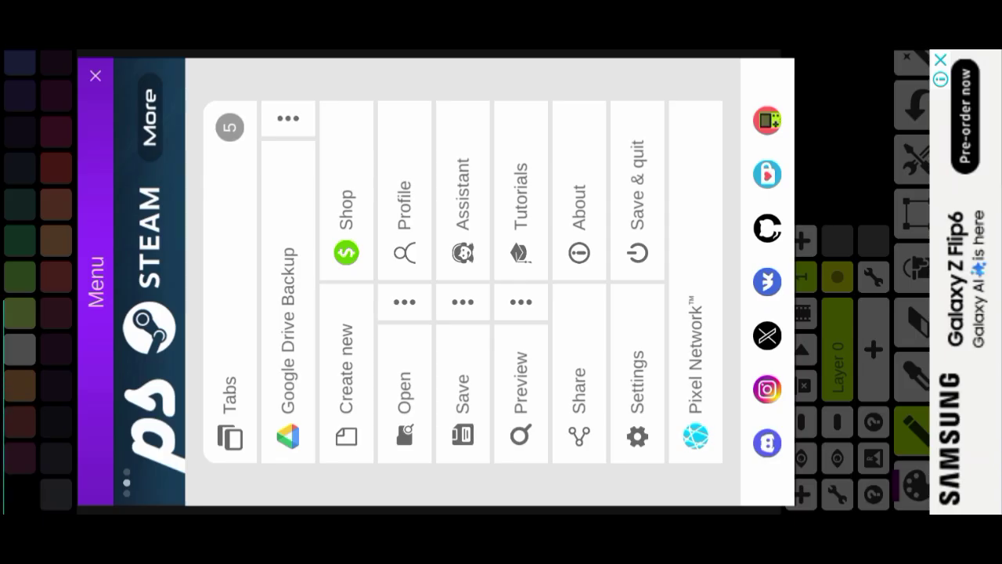
{"action": "left_click", "coordinate": [583, 369]}
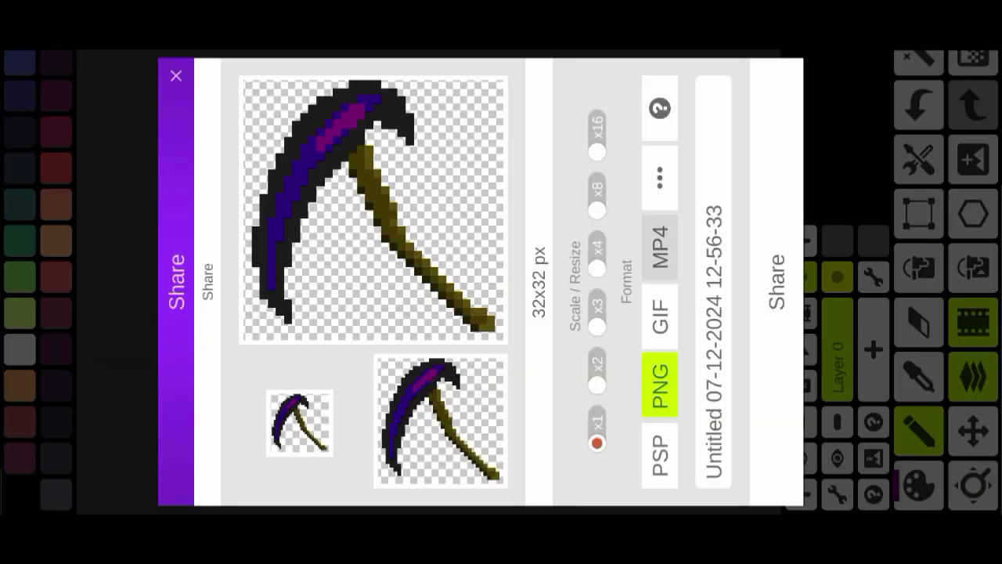
{"action": "left_click", "coordinate": [713, 282]}
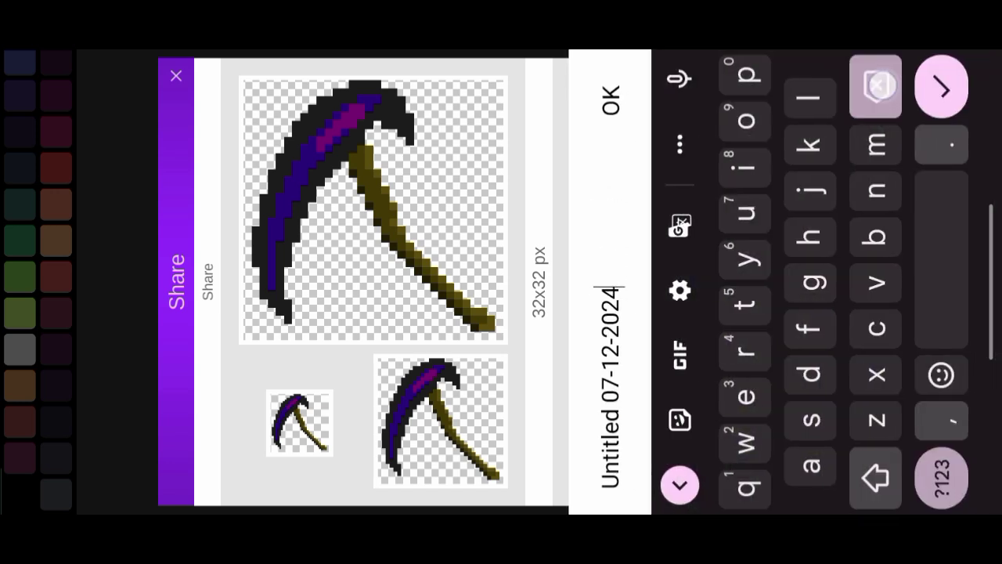
{"action": "type", "text": "mine"}
{"action": "key", "text": "BackSpace"}
{"action": "left_click", "coordinate": [682, 156]}
{"action": "type", "text": "wepon"}
{"action": "key", "text": "Return"}
Step: Share the PNG and save it to Downloads via Files by Google
{"action": "left_click", "coordinate": [776, 226]}
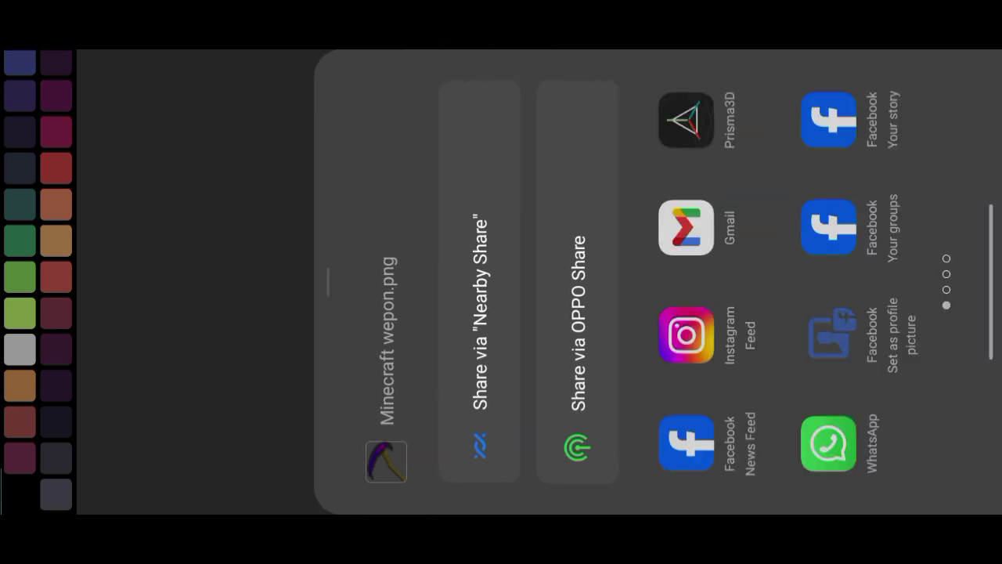
{"action": "left_click_drag", "start_coordinate": [780, 152], "coordinate": [788, 306]}
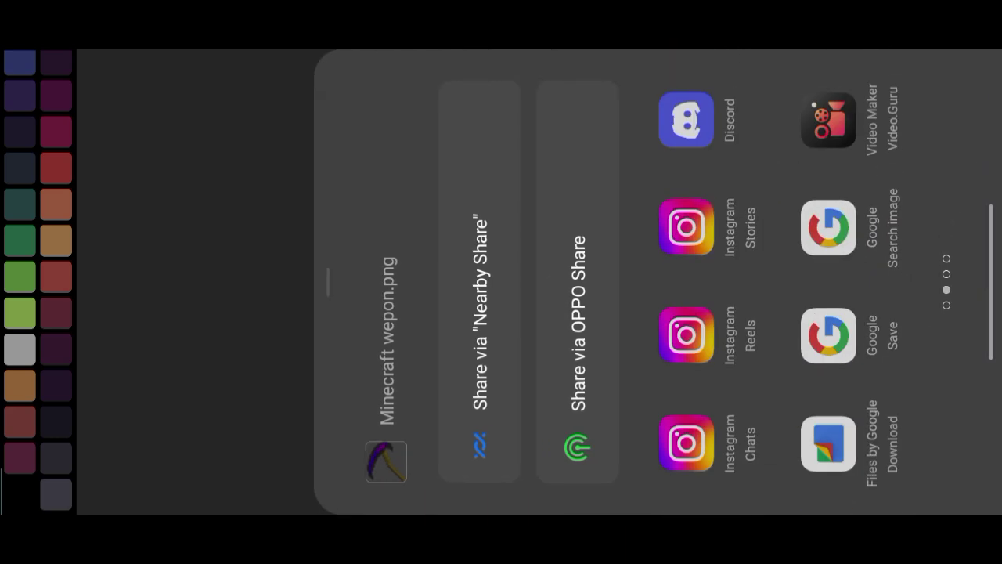
{"action": "left_click", "coordinate": [838, 456]}
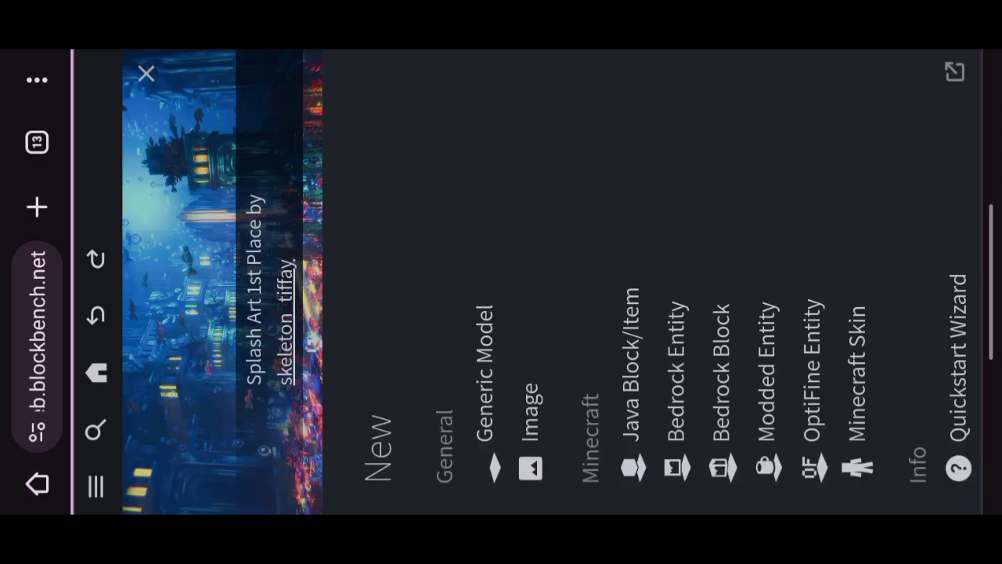
Step: Create a new Generic Model project with default settings and show the File > Import options
{"action": "left_click", "coordinate": [495, 339]}
{"action": "left_click_drag", "start_coordinate": [796, 189], "coordinate": [595, 143]}
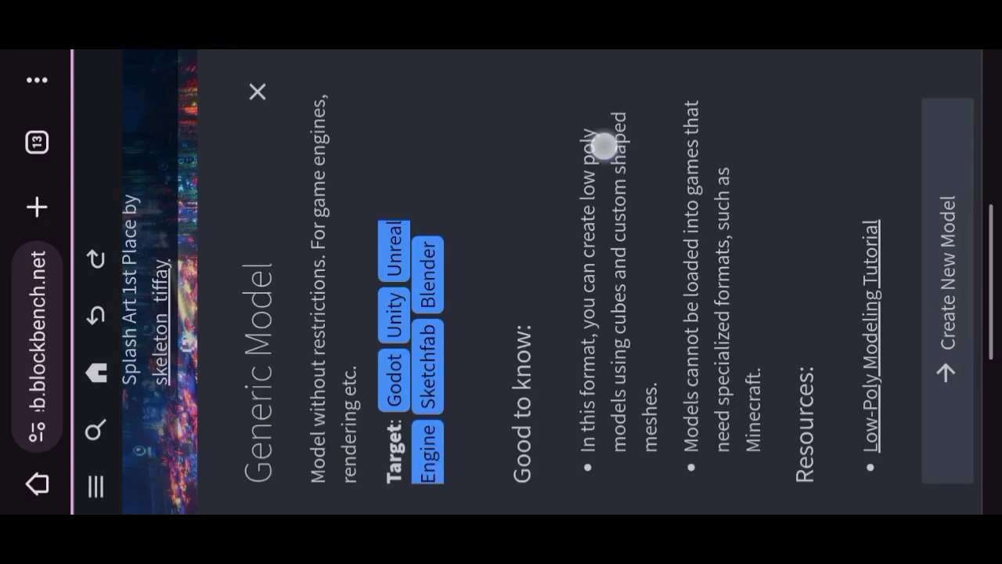
{"action": "left_click", "coordinate": [945, 184]}
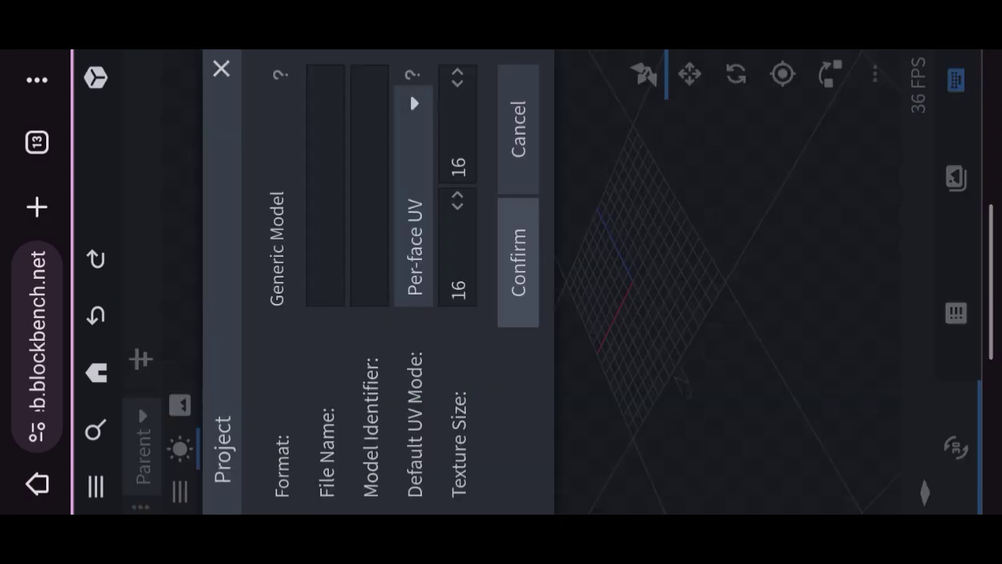
{"action": "left_click", "coordinate": [517, 262]}
{"action": "left_click", "coordinate": [96, 484]}
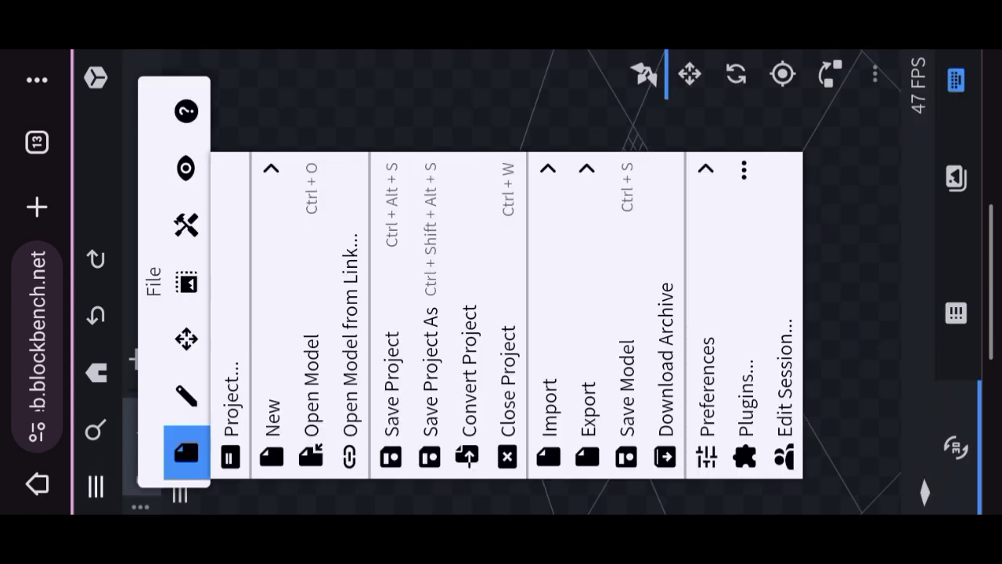
{"action": "left_click", "coordinate": [553, 348]}
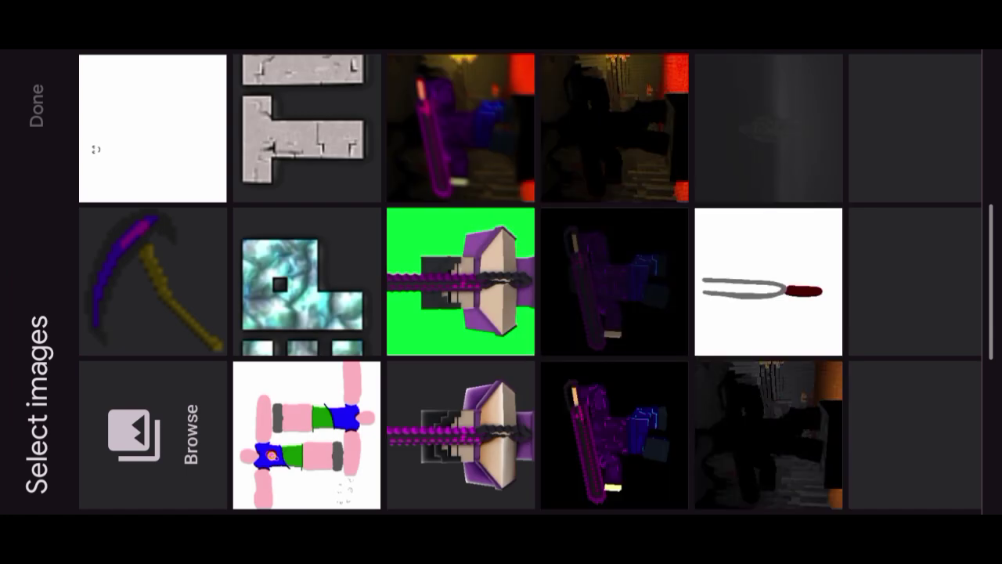
Step: Extrude the scythe PNG into a 3D model with Minimum Opacity 255
{"action": "left_click", "coordinate": [179, 255]}
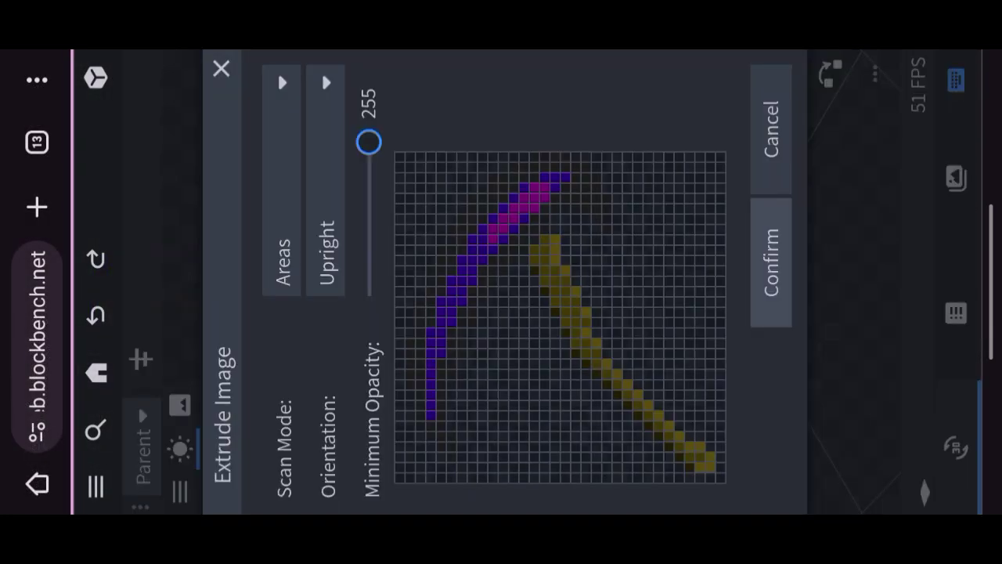
{"action": "mouse_move", "coordinate": [369, 142]}
{"action": "left_mouse_down"}
{"action": "mouse_move", "coordinate": [430, 227]}
{"action": "mouse_move", "coordinate": [413, 89]}
{"action": "left_mouse_up"}
{"action": "mouse_move", "coordinate": [369, 141]}
{"action": "left_mouse_down"}
{"action": "mouse_move", "coordinate": [385, 199]}
{"action": "mouse_move", "coordinate": [397, 115]}
{"action": "left_mouse_up"}
{"action": "left_click", "coordinate": [772, 262]}
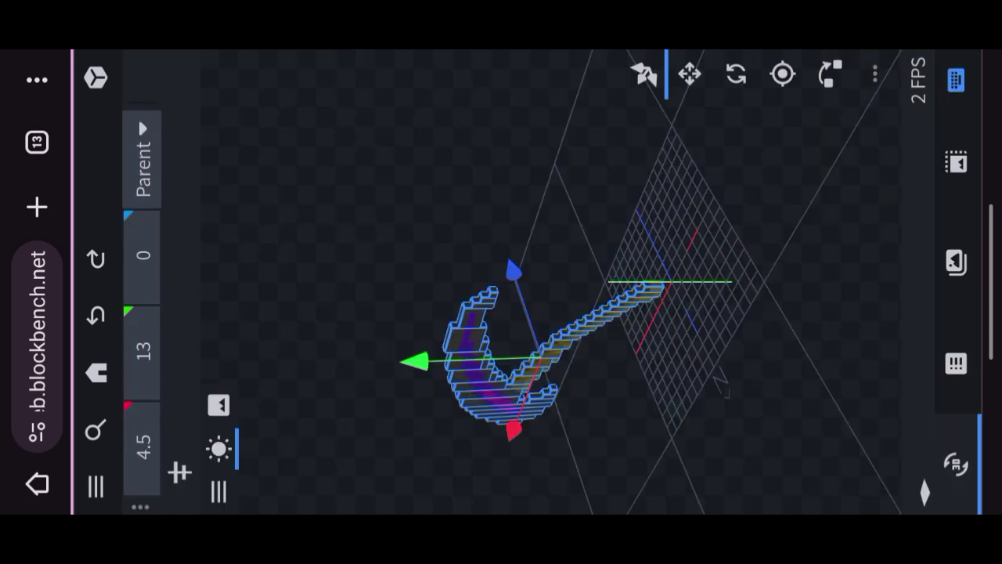
Step: Rotate the extruded scythe to 42.5 degrees with the Rotate tool's ring
{"action": "mouse_move", "coordinate": [666, 486]}
{"action": "left_mouse_down"}
{"action": "mouse_move", "coordinate": [761, 274]}
{"action": "mouse_move", "coordinate": [765, 113]}
{"action": "mouse_move", "coordinate": [799, 162]}
{"action": "mouse_move", "coordinate": [801, 211]}
{"action": "mouse_move", "coordinate": [783, 241]}
{"action": "mouse_move", "coordinate": [832, 212]}
{"action": "mouse_move", "coordinate": [835, 185]}
{"action": "left_mouse_up"}
{"action": "left_click", "coordinate": [736, 74]}
{"action": "left_click_drag", "start_coordinate": [834, 239], "coordinate": [806, 239]}
{"action": "left_click_drag", "start_coordinate": [361, 130], "coordinate": [336, 159]}
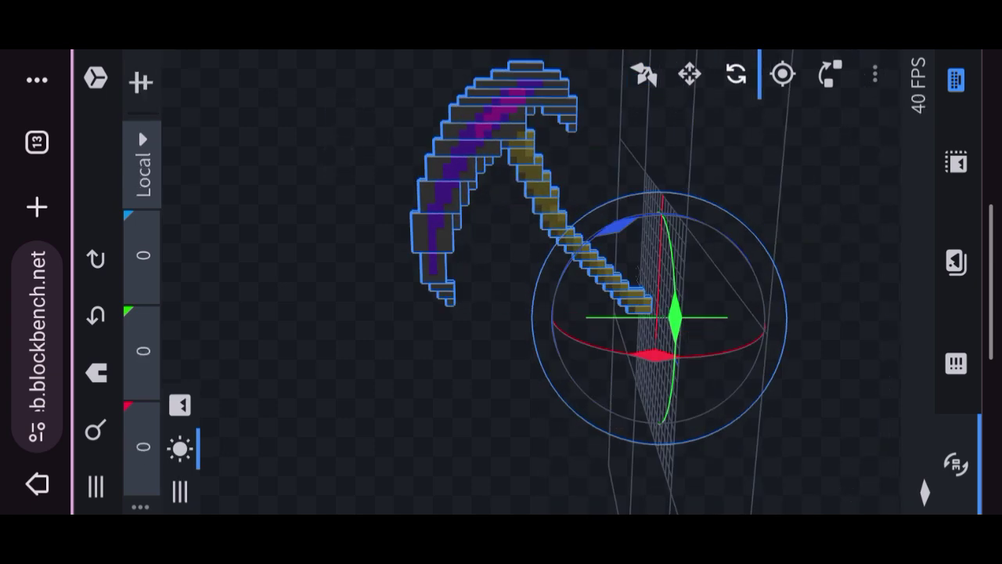
{"action": "left_click_drag", "start_coordinate": [625, 225], "coordinate": [519, 246]}
{"action": "mouse_move", "coordinate": [326, 162]}
{"action": "left_mouse_down"}
{"action": "mouse_move", "coordinate": [331, 125]}
{"action": "mouse_move", "coordinate": [326, 146]}
{"action": "left_mouse_up"}
{"action": "left_click_drag", "start_coordinate": [481, 161], "coordinate": [490, 152]}
{"action": "left_click_drag", "start_coordinate": [553, 270], "coordinate": [546, 283]}
{"action": "left_click_drag", "start_coordinate": [312, 163], "coordinate": [295, 175]}
Step: Export the model as an OBJ zip named 'Minecraft wepon' and download it
{"action": "left_click", "coordinate": [99, 487]}
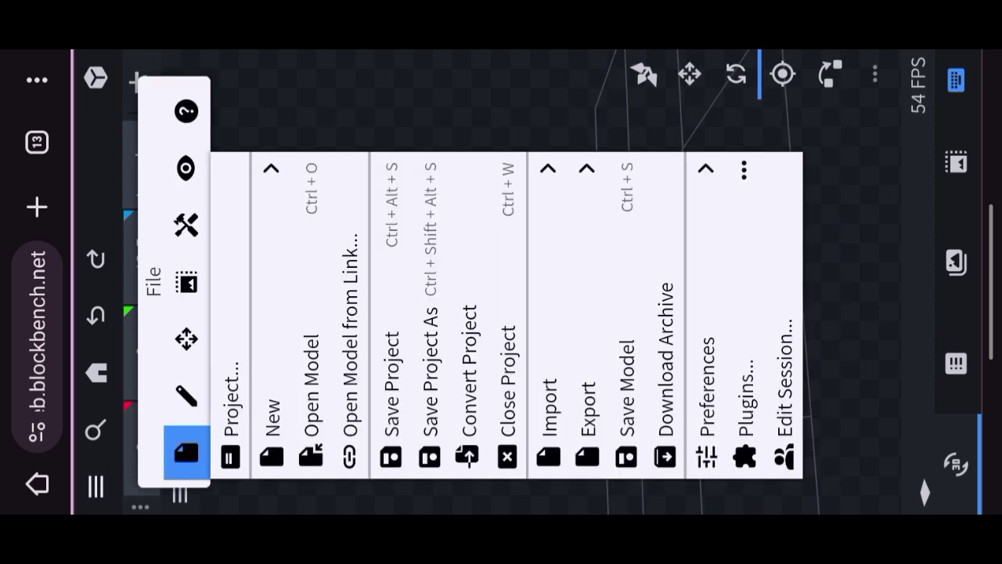
{"action": "left_click", "coordinate": [589, 353]}
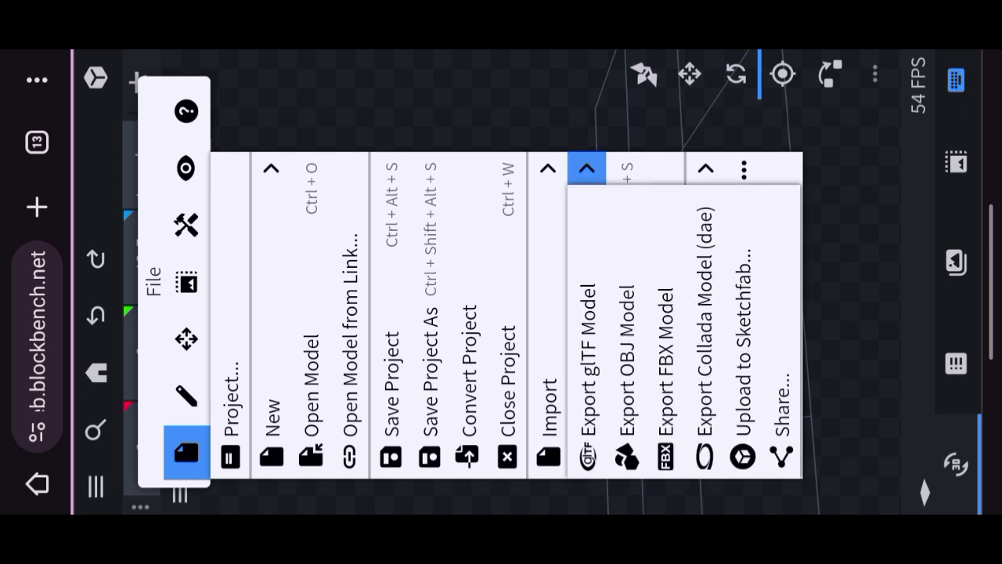
{"action": "left_click", "coordinate": [631, 338]}
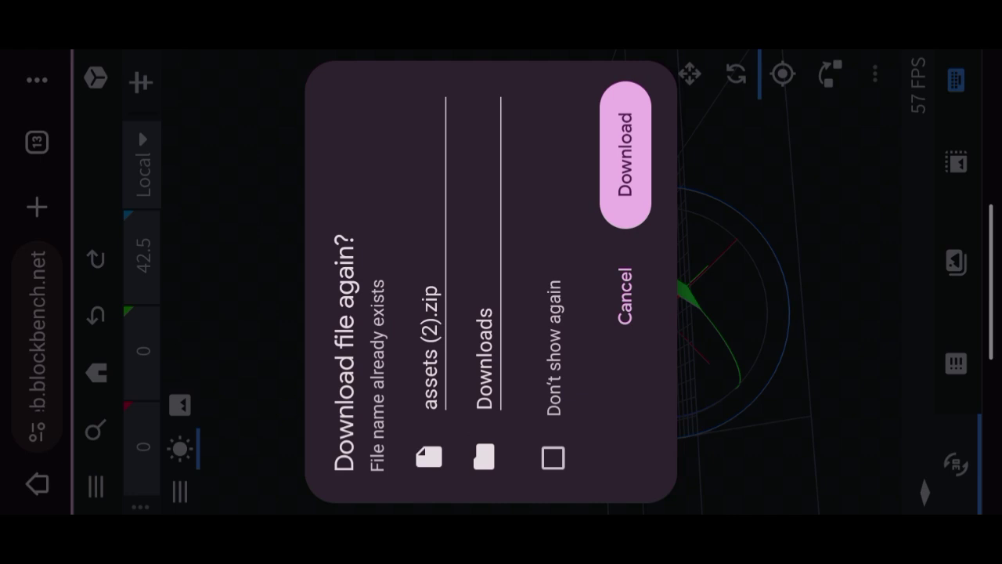
{"action": "left_click", "coordinate": [435, 324]}
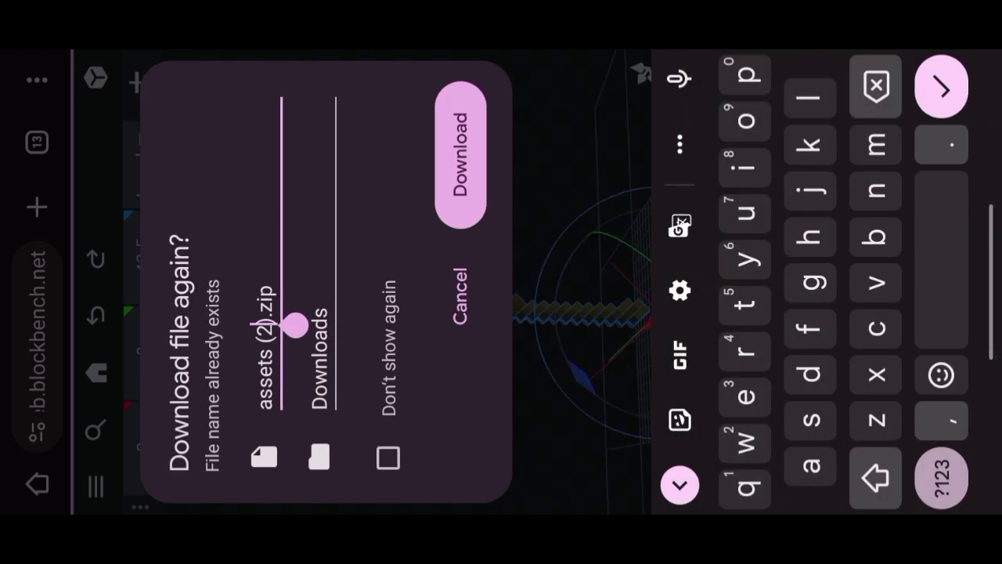
{"action": "left_click_drag", "start_coordinate": [958, 239], "coordinate": [967, 219]}
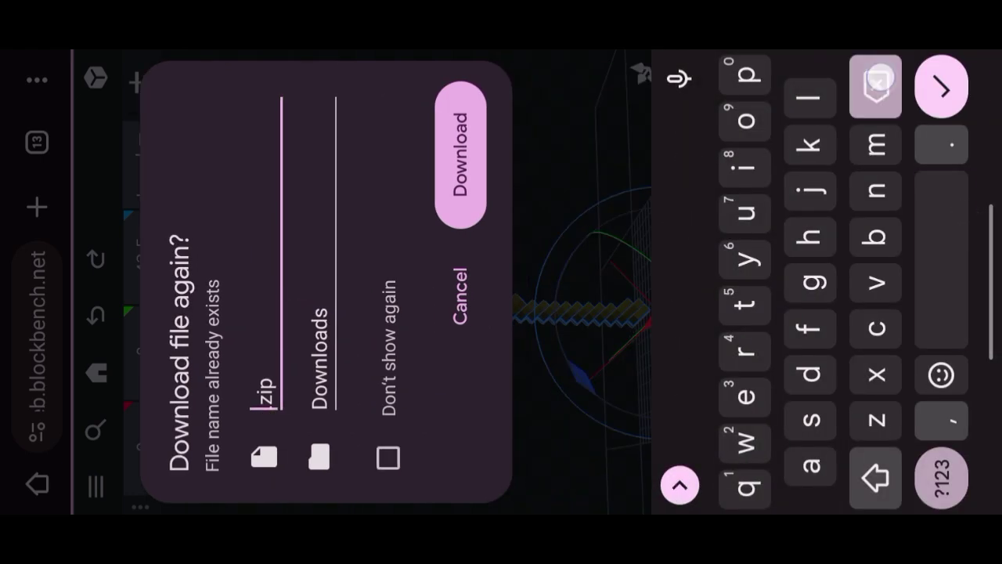
{"action": "type", "text": "Min"}
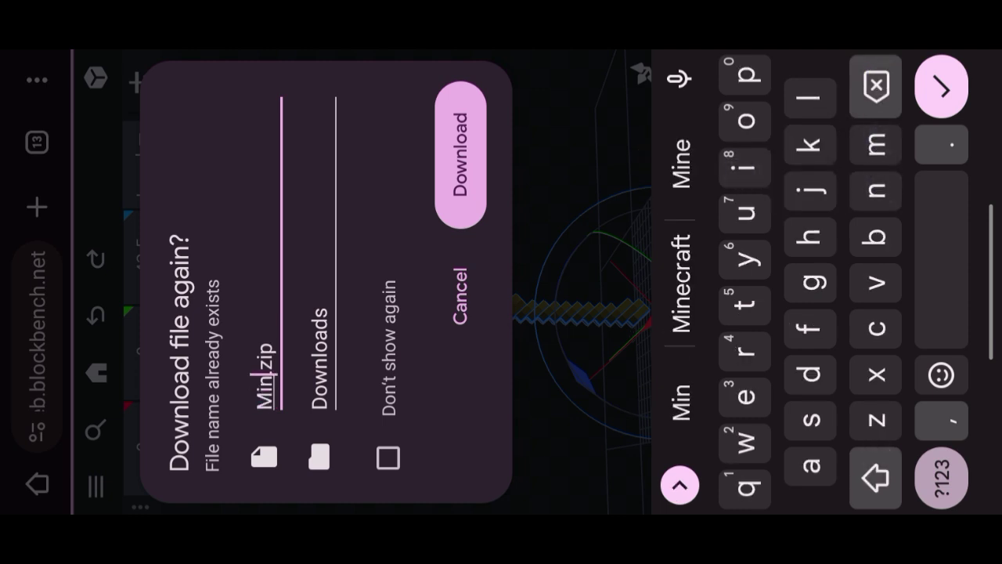
{"action": "left_click", "coordinate": [682, 284]}
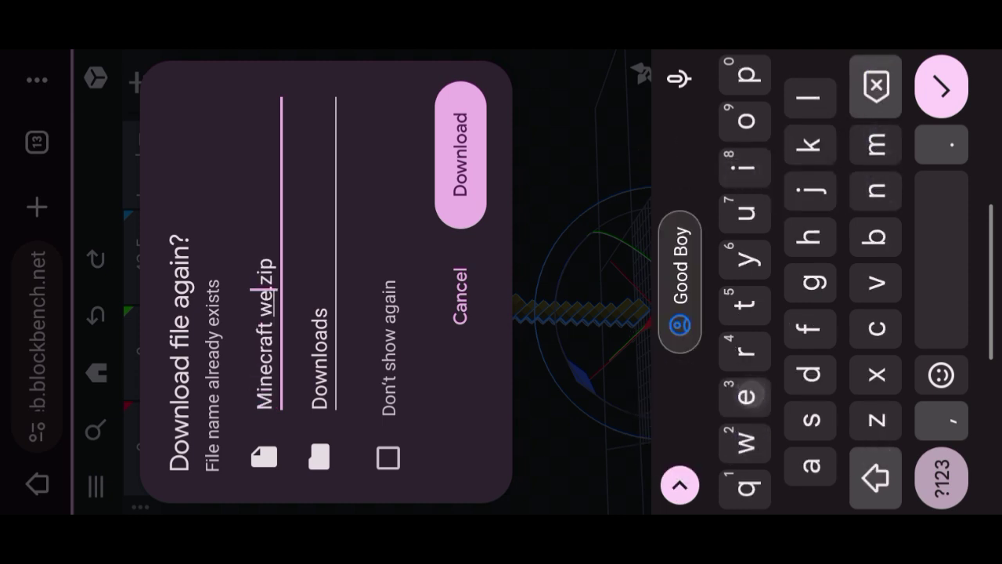
{"action": "type", "text": "pon"}
{"action": "left_click", "coordinate": [462, 134]}
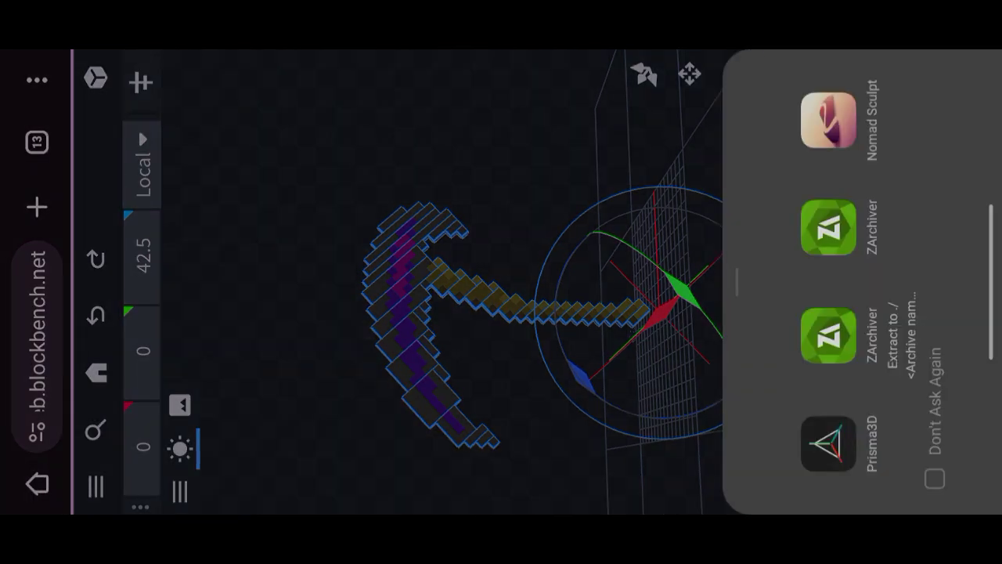
Step: Open the downloaded scythe archive in Prisma 3D and import its model.obj
{"action": "left_click", "coordinate": [829, 443]}
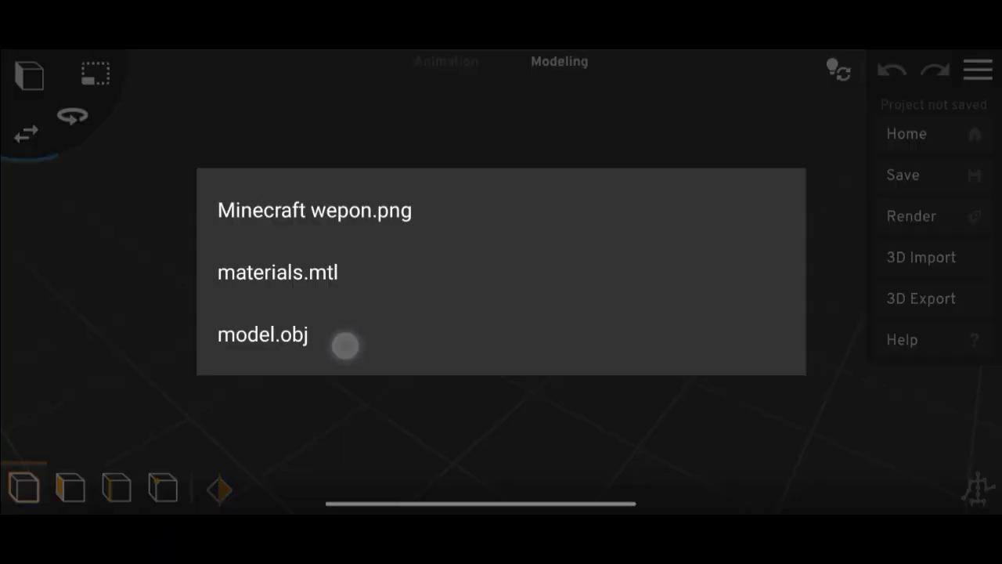
{"action": "left_click", "coordinate": [345, 345]}
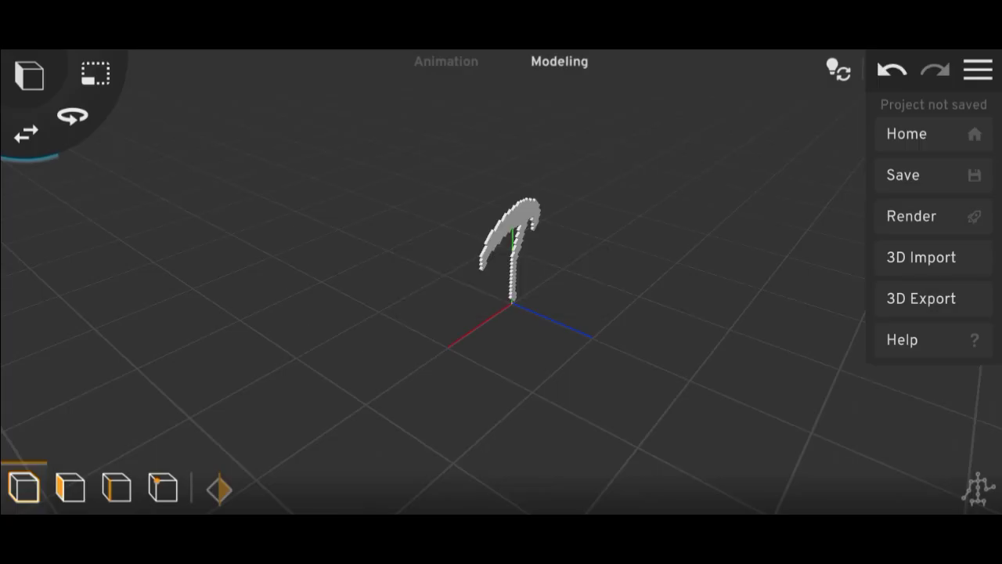
{"action": "left_click_drag", "start_coordinate": [664, 397], "coordinate": [694, 353]}
Step: Import model.obj from the Downloads ZIP via 3D Import, then select the leftover plane
{"action": "left_click", "coordinate": [978, 69]}
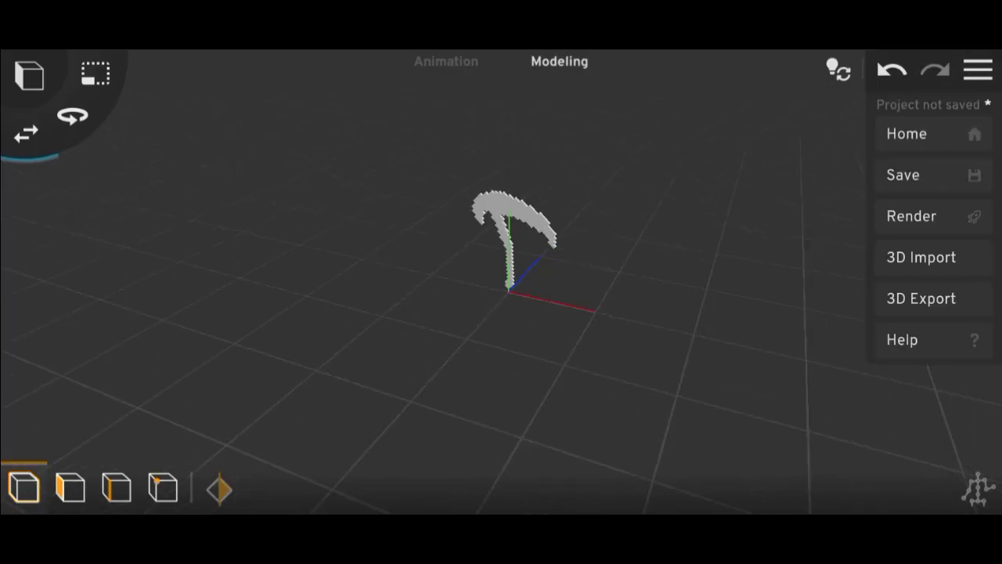
{"action": "left_click", "coordinate": [942, 257]}
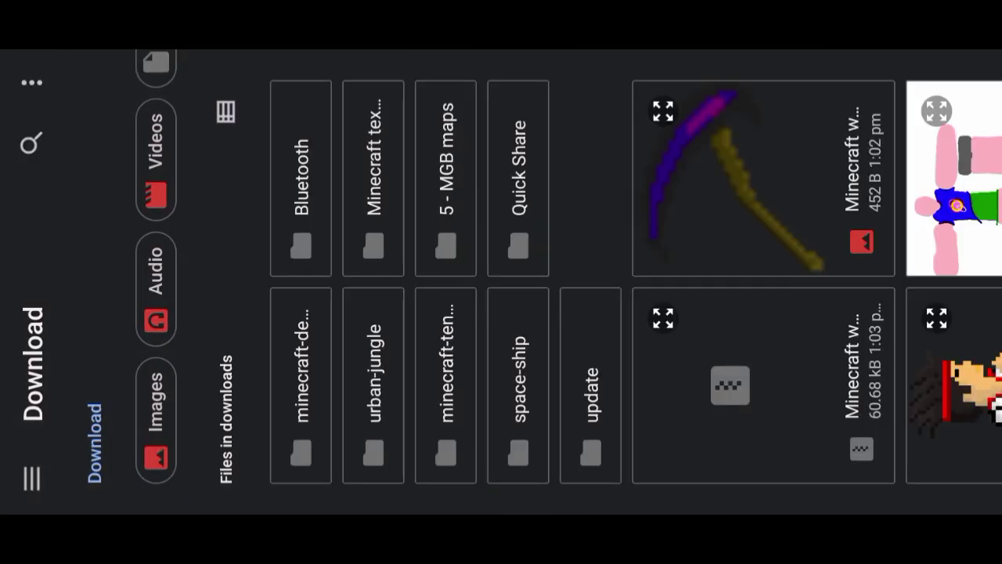
{"action": "left_click", "coordinate": [780, 392]}
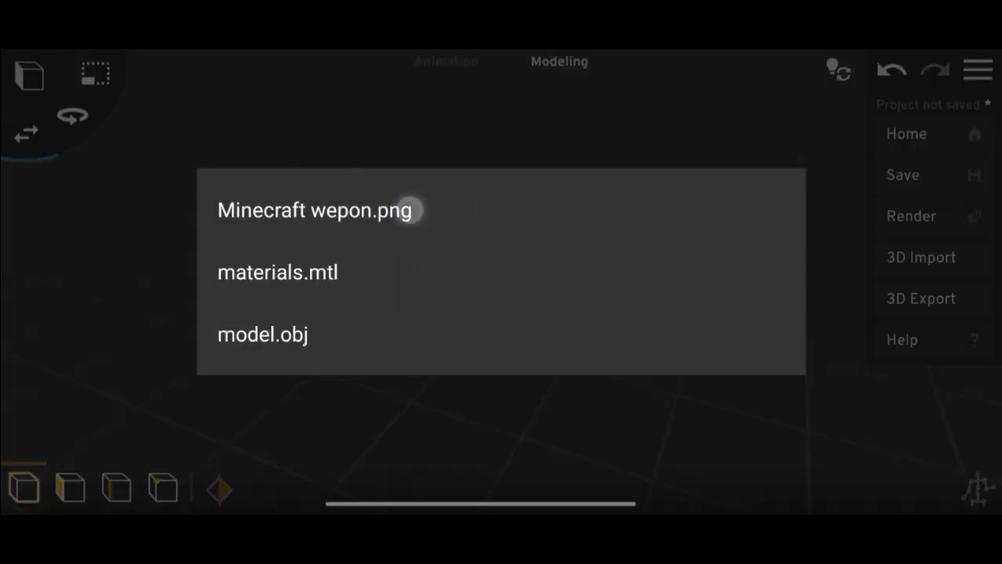
{"action": "left_click", "coordinate": [411, 210]}
{"action": "left_click", "coordinate": [550, 319]}
Step: Delete the leftover plane and apply the scythe PNG as the model's material texture
{"action": "left_click", "coordinate": [635, 444]}
{"action": "scroll", "coordinate": [439, 305], "scroll_direction": "up", "scroll_amount": 5}
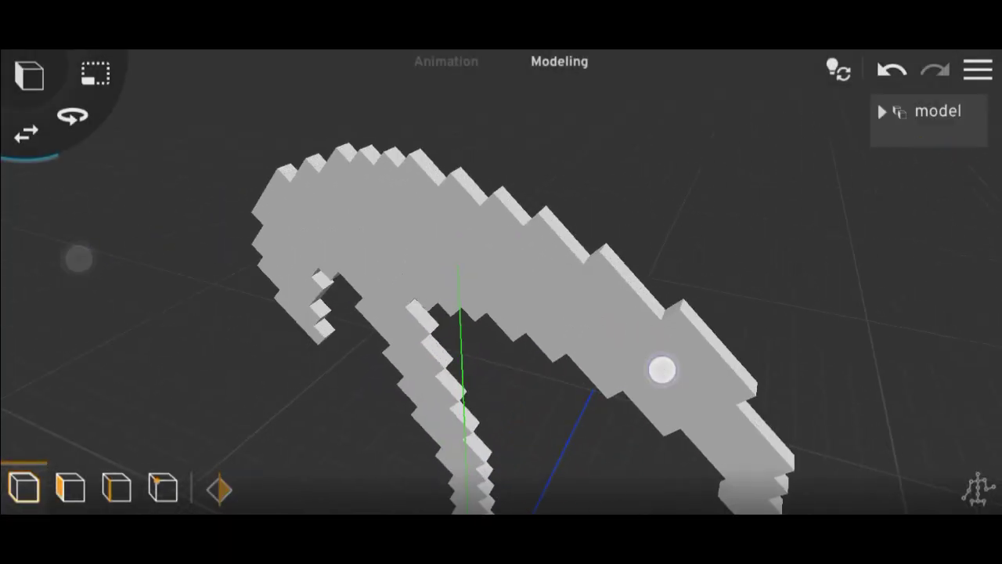
{"action": "left_click", "coordinate": [608, 313]}
{"action": "left_click", "coordinate": [43, 220]}
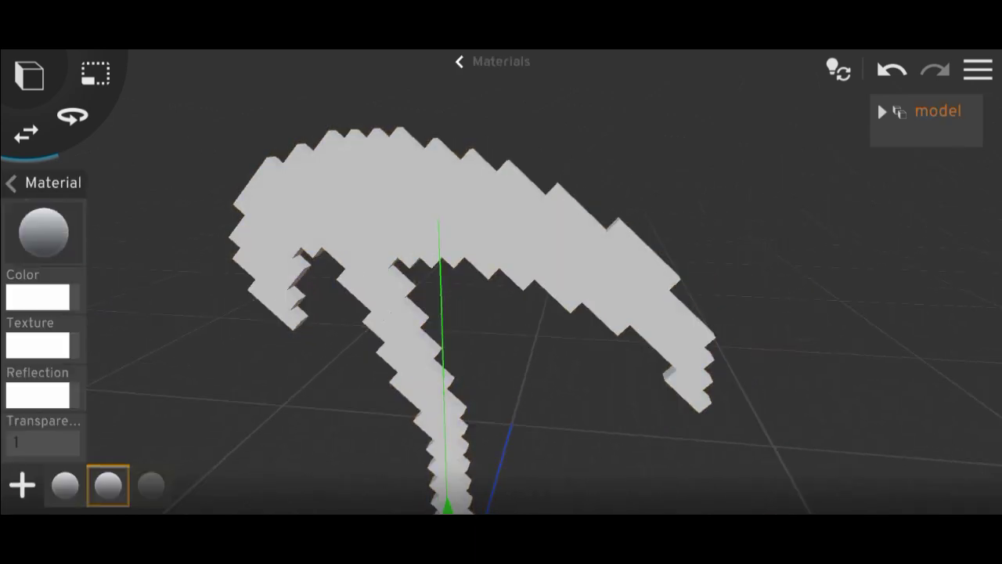
{"action": "left_click", "coordinate": [37, 345]}
{"action": "left_click", "coordinate": [169, 482]}
{"action": "left_click", "coordinate": [976, 488]}
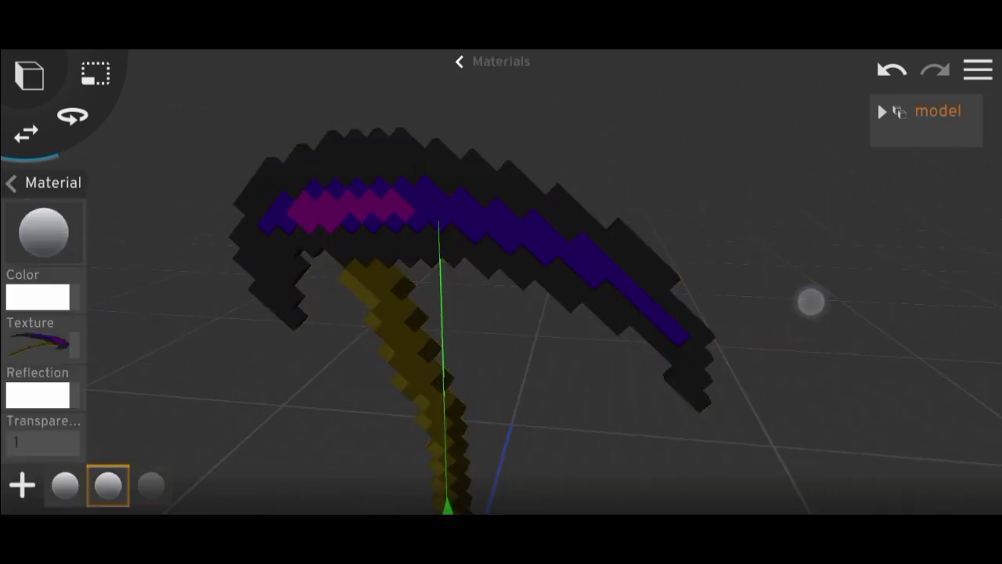
{"action": "left_click", "coordinate": [826, 318]}
{"action": "scroll", "coordinate": [480, 261], "scroll_direction": "down", "scroll_amount": 3}
Step: Orbit around the textured scythe to inspect its black blade, purple band and olive handle
{"action": "left_click_drag", "start_coordinate": [501, 353], "coordinate": [705, 352]}
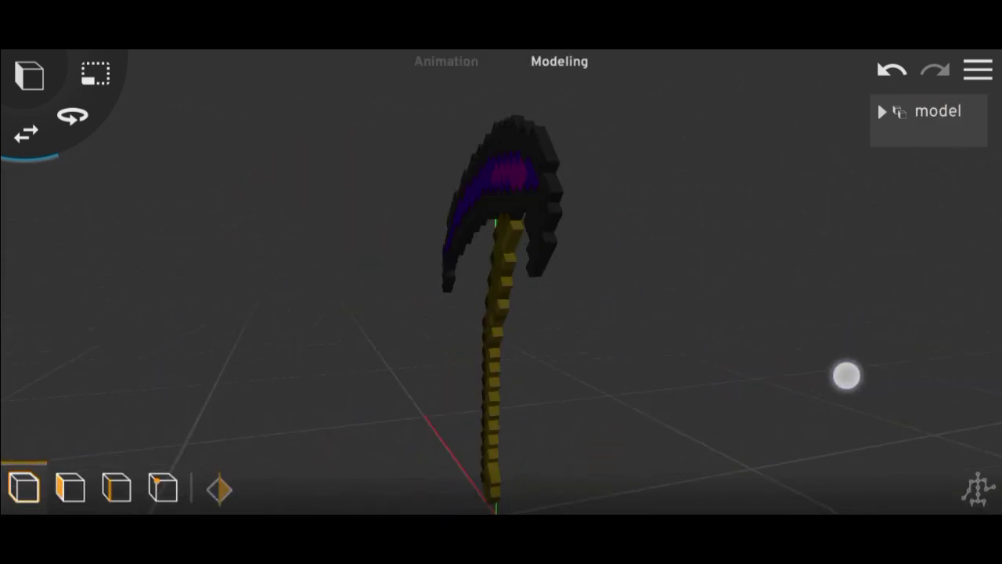
{"action": "mouse_move", "coordinate": [501, 352]}
{"action": "left_mouse_down"}
{"action": "mouse_move", "coordinate": [595, 352]}
{"action": "mouse_move", "coordinate": [532, 353]}
{"action": "mouse_move", "coordinate": [564, 353]}
{"action": "mouse_move", "coordinate": [548, 352]}
{"action": "left_mouse_up"}
{"action": "mouse_move", "coordinate": [787, 323]}
{"action": "left_mouse_down"}
{"action": "mouse_move", "coordinate": [747, 329]}
{"action": "mouse_move", "coordinate": [575, 261]}
{"action": "mouse_move", "coordinate": [465, 311]}
{"action": "mouse_move", "coordinate": [513, 314]}
{"action": "mouse_move", "coordinate": [478, 311]}
{"action": "mouse_move", "coordinate": [446, 284]}
{"action": "mouse_move", "coordinate": [463, 298]}
{"action": "mouse_move", "coordinate": [583, 247]}
{"action": "mouse_move", "coordinate": [837, 313]}
{"action": "mouse_move", "coordinate": [920, 355]}
{"action": "mouse_move", "coordinate": [872, 287]}
{"action": "mouse_move", "coordinate": [835, 270]}
{"action": "left_mouse_up"}
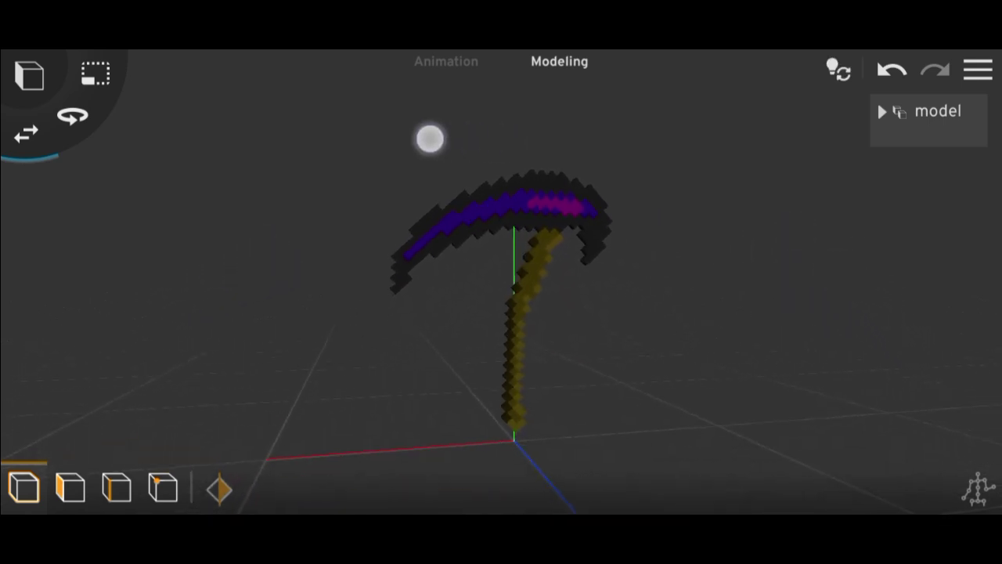
{"action": "mouse_move", "coordinate": [742, 266]}
{"action": "left_mouse_down"}
{"action": "mouse_move", "coordinate": [544, 380]}
{"action": "mouse_move", "coordinate": [809, 409]}
{"action": "mouse_move", "coordinate": [823, 306]}
{"action": "mouse_move", "coordinate": [869, 346]}
{"action": "mouse_move", "coordinate": [743, 352]}
{"action": "left_mouse_up"}
{"action": "left_click", "coordinate": [563, 228]}
{"action": "mouse_move", "coordinate": [803, 344]}
{"action": "left_mouse_down"}
{"action": "mouse_move", "coordinate": [774, 287]}
{"action": "mouse_move", "coordinate": [580, 311]}
{"action": "mouse_move", "coordinate": [906, 298]}
{"action": "mouse_move", "coordinate": [716, 333]}
{"action": "mouse_move", "coordinate": [693, 326]}
{"action": "mouse_move", "coordinate": [778, 342]}
{"action": "left_mouse_up"}
{"action": "left_click_drag", "start_coordinate": [92, 353], "coordinate": [115, 339]}
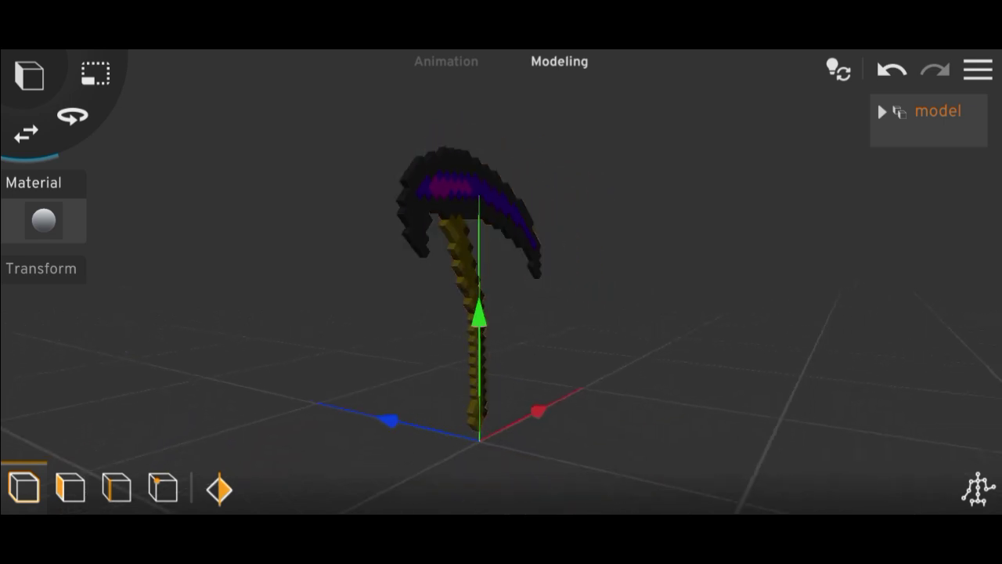